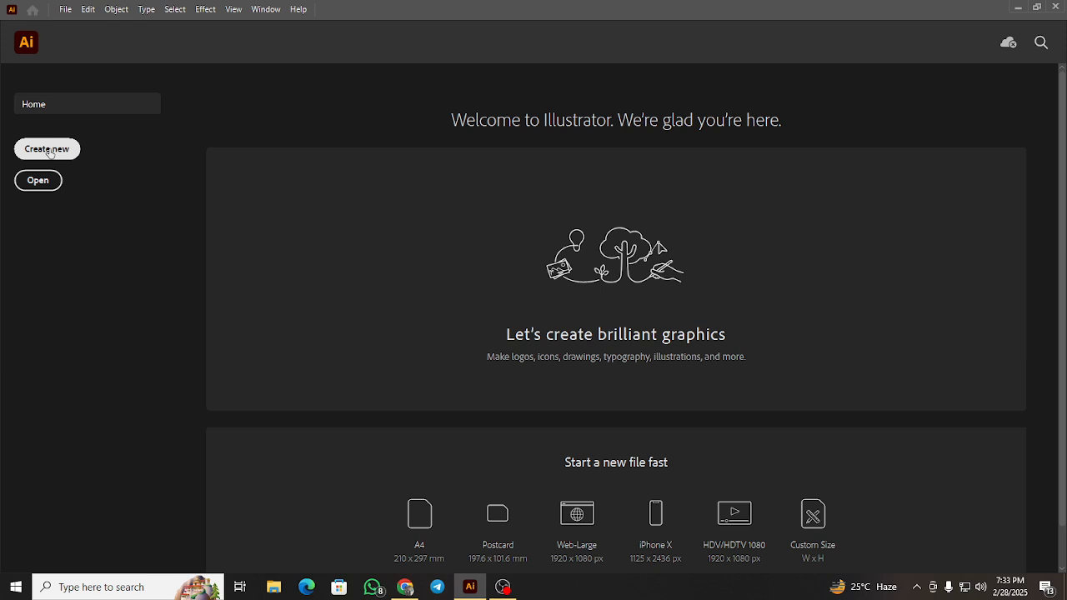
Create a new 4000 x 4000 px document in RGB Color with 300 ppi raster effects.
left_click(43, 155)
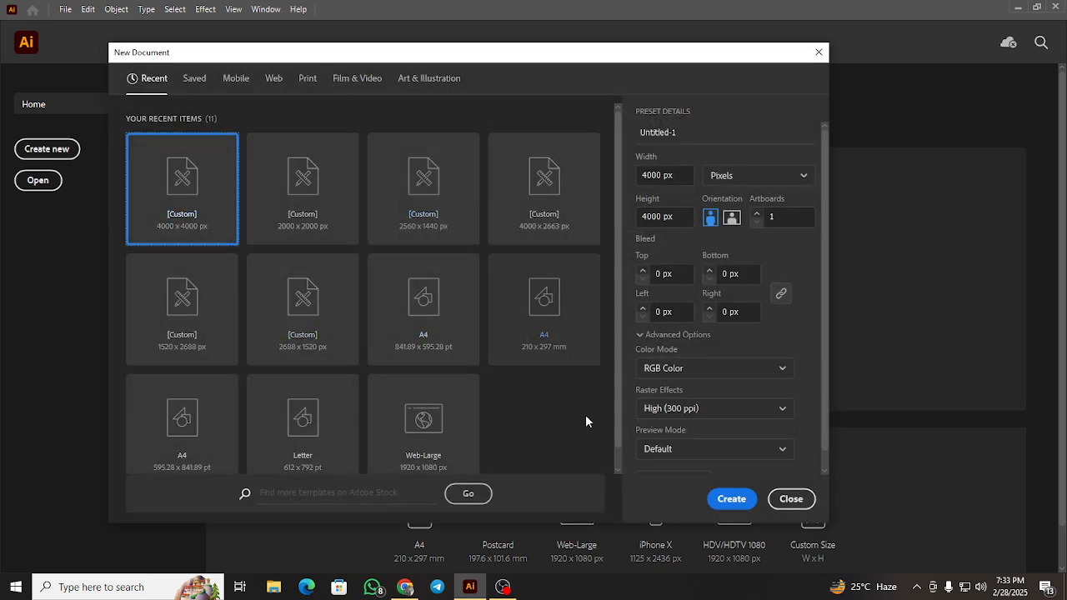
left_click(731, 500)
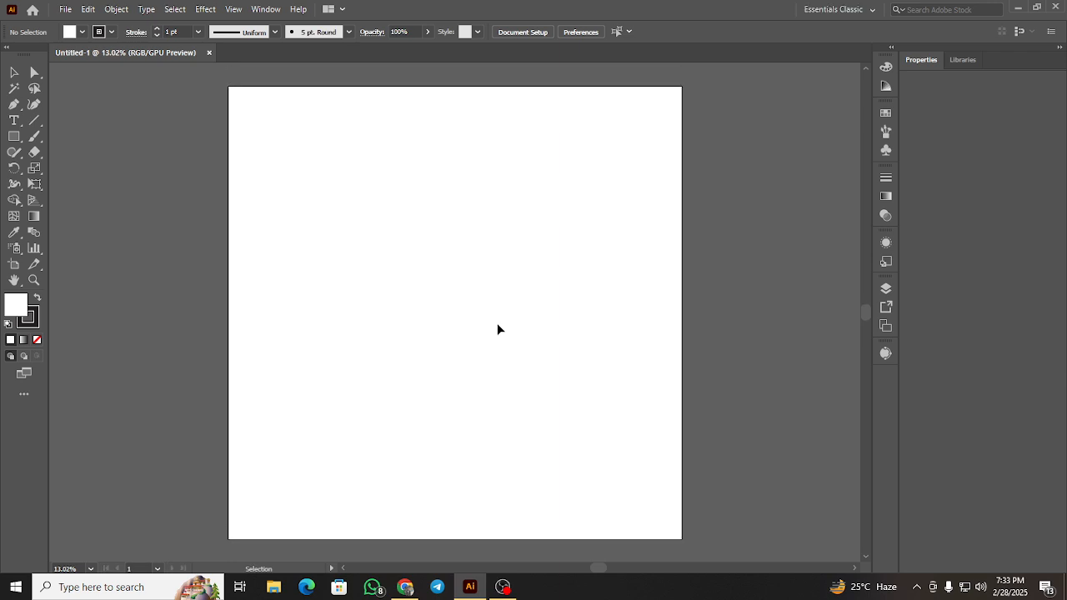
left_click(9, 155)
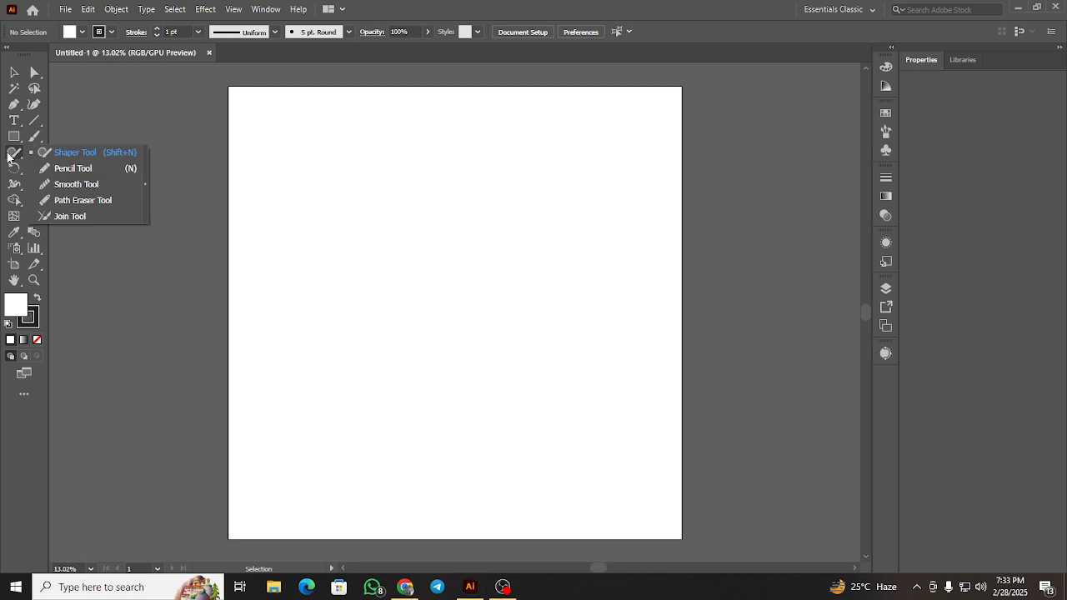
left_click(83, 156)
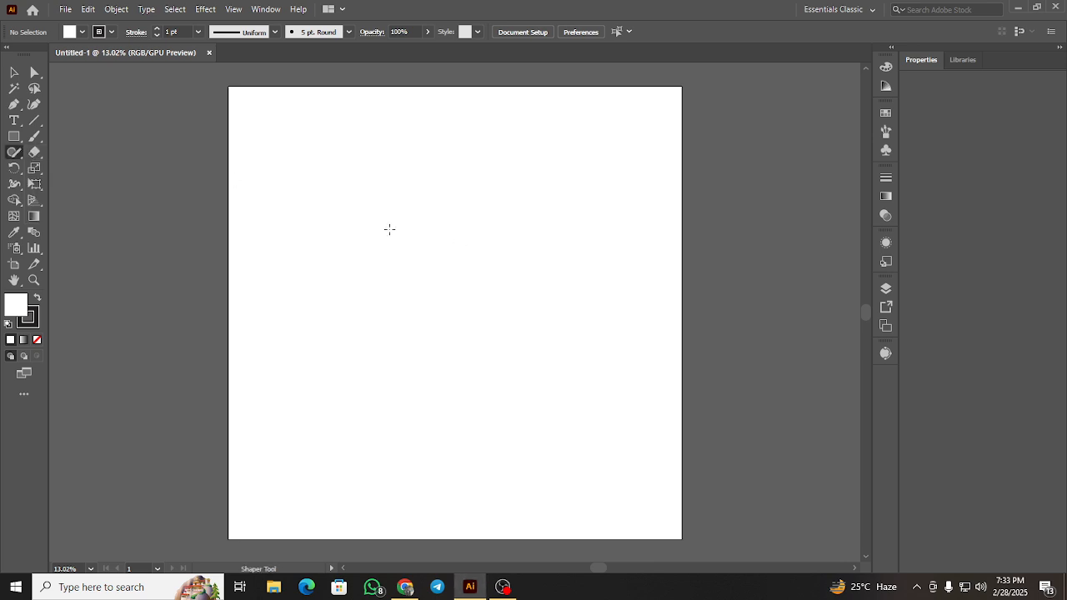
mouse_move(387, 229)
left_mouse_down()
mouse_move(445, 331)
mouse_move(345, 326)
mouse_move(364, 240)
mouse_move(385, 228)
left_mouse_up()
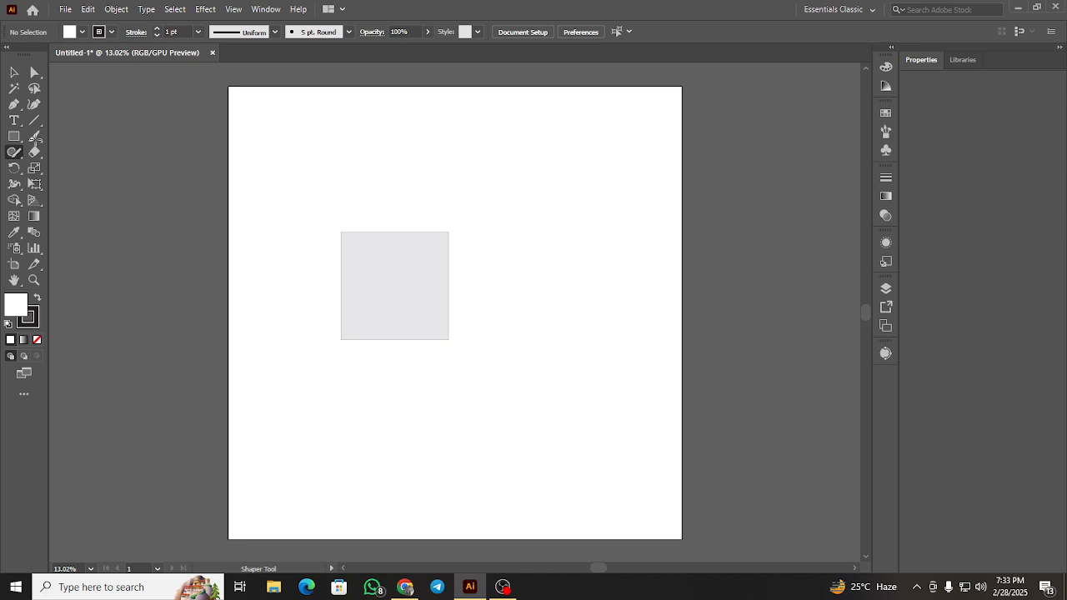
left_click(14, 72)
left_click(422, 285)
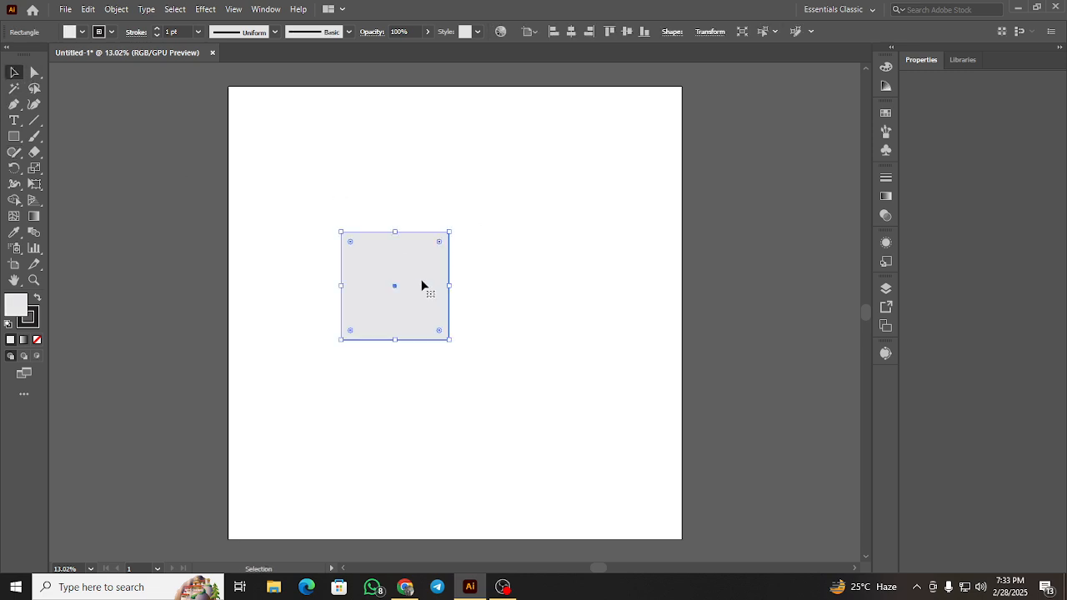
key("Delete")
Draw an upward-pointing triangle with the Shaper Tool and move it to the lower-left area of the artboard.
left_click(14, 152)
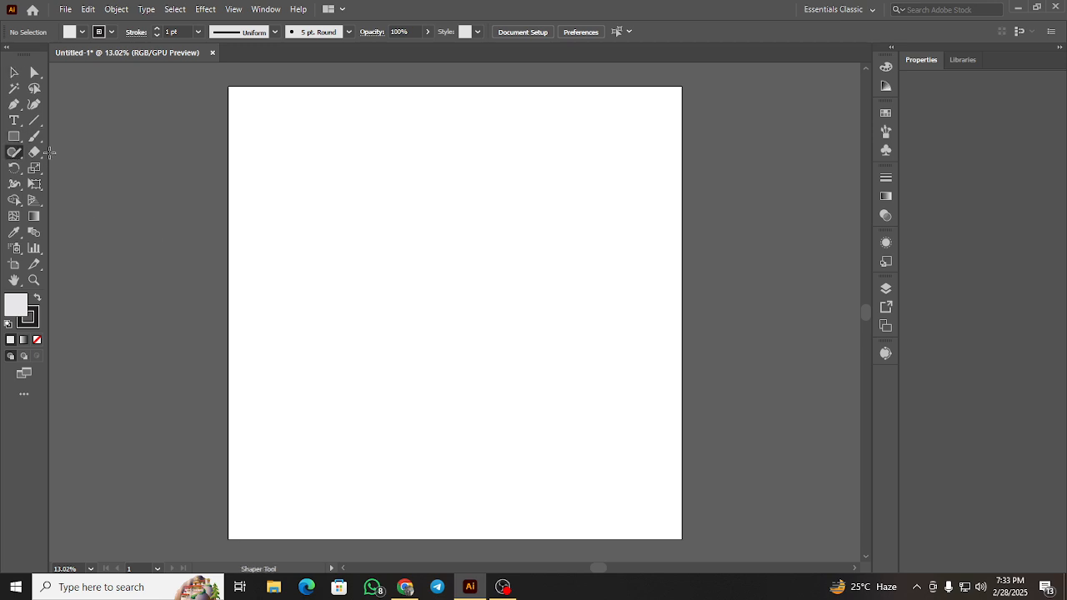
mouse_move(478, 185)
left_mouse_down()
mouse_move(358, 341)
mouse_move(574, 317)
mouse_move(466, 192)
left_mouse_up()
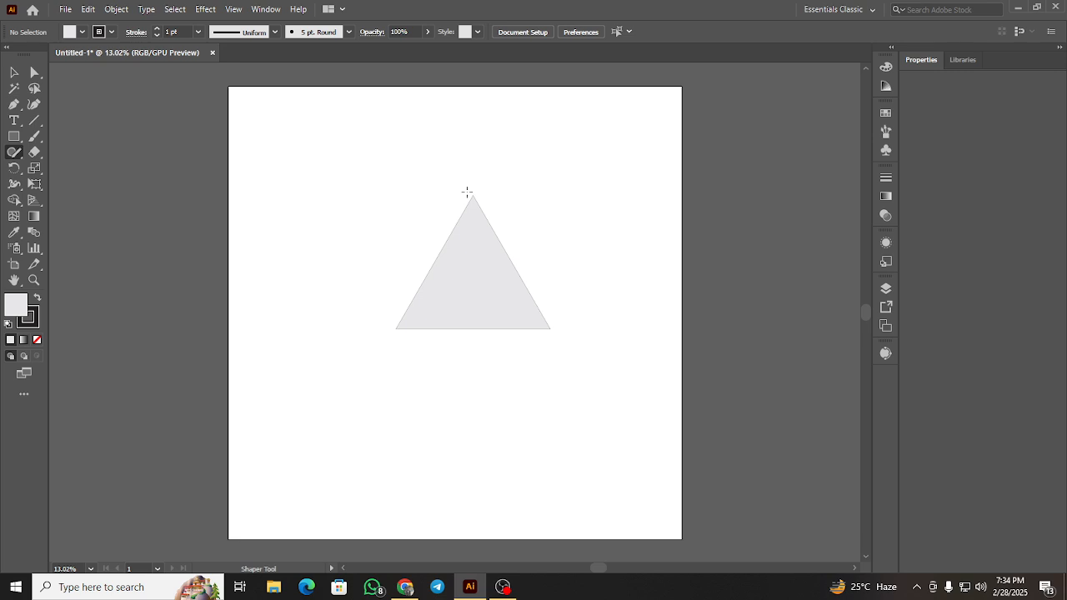
left_click(14, 72)
left_click_drag(478, 267, 370, 372)
left_click(584, 174)
Draw a downward-pointing triangle in the artboard's upper-right area with the Shaper Tool and scale it down slightly about its centre.
left_click(15, 151)
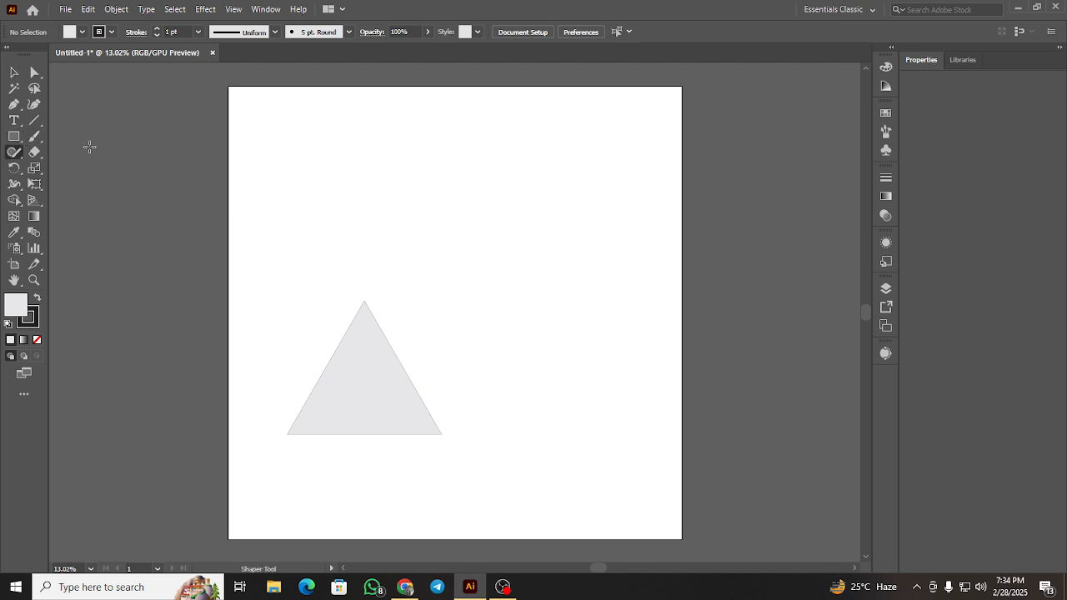
mouse_move(604, 151)
left_mouse_down()
mouse_move(604, 223)
mouse_move(506, 153)
mouse_move(553, 192)
mouse_move(549, 240)
left_mouse_up()
left_click(14, 72)
left_click(584, 152)
left_click(570, 307)
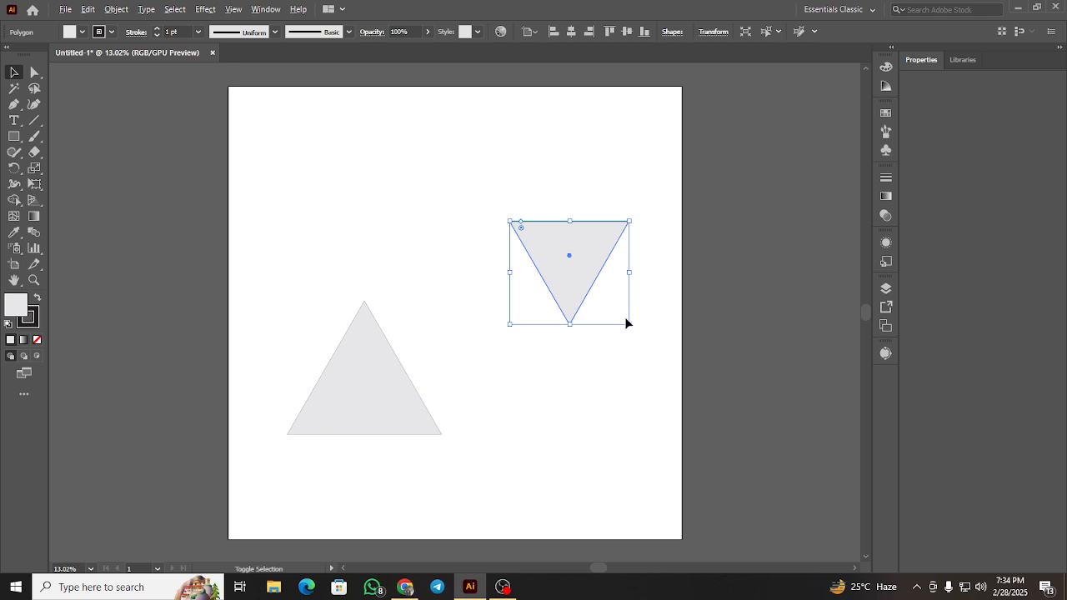
left_click_drag(628, 324, 614, 306)
Scale the lower-left triangle down to roughly half its size and rotate it 180° so it points straight down.
left_click(416, 402)
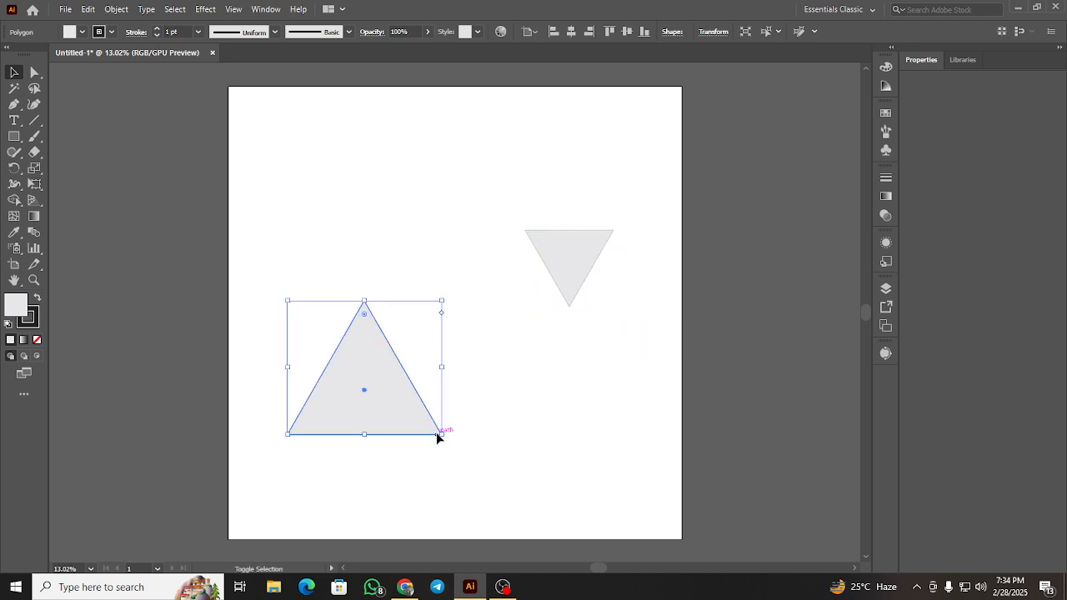
left_click_drag(442, 433, 406, 412)
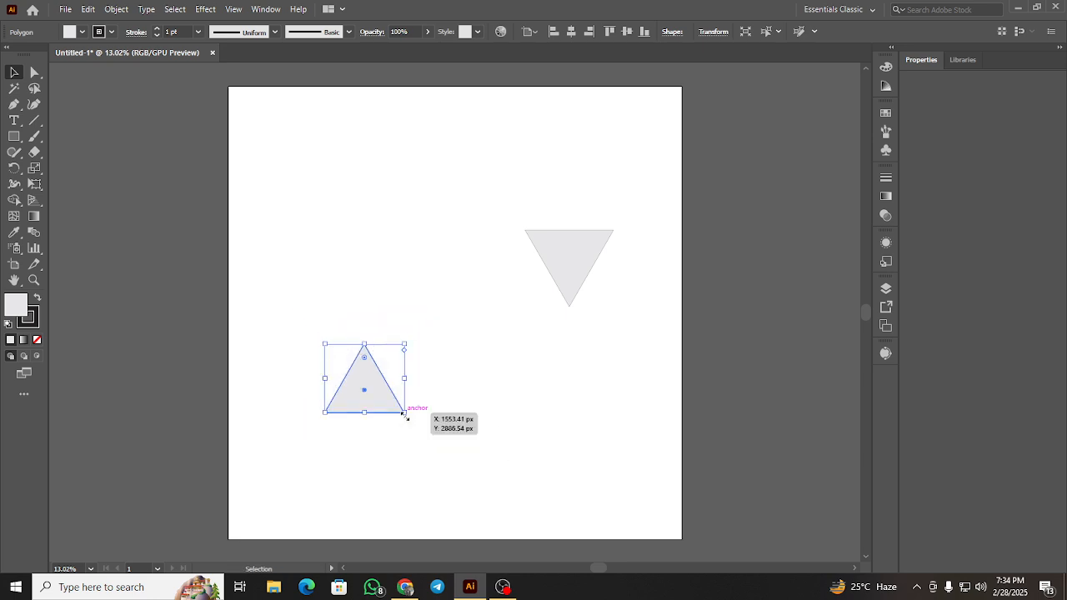
left_click_drag(410, 337, 295, 475)
left_click(422, 398)
left_click(367, 414)
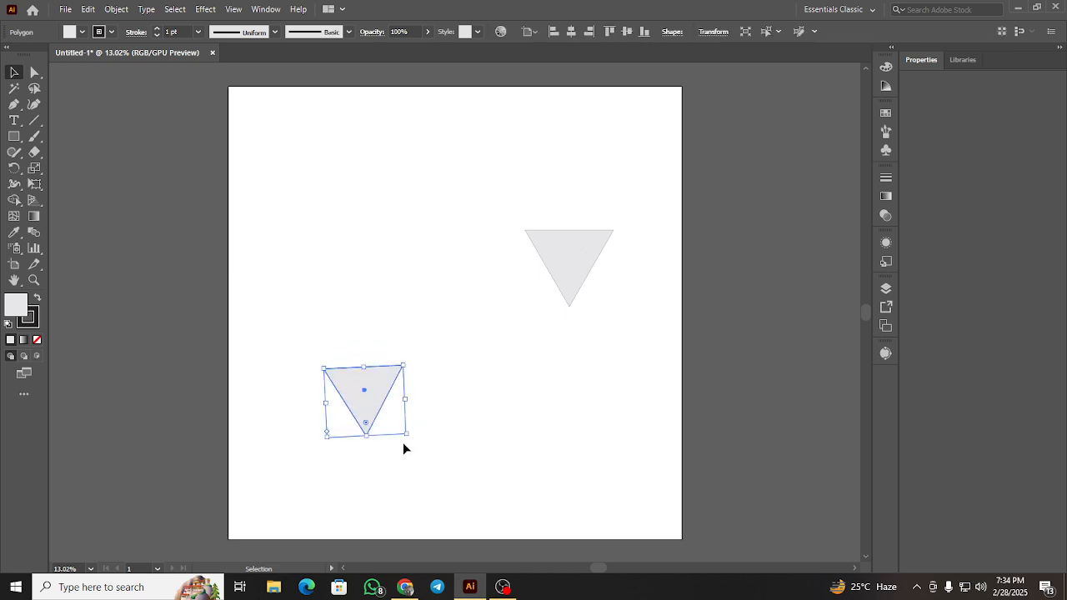
left_click_drag(409, 430, 405, 440)
left_click(447, 400)
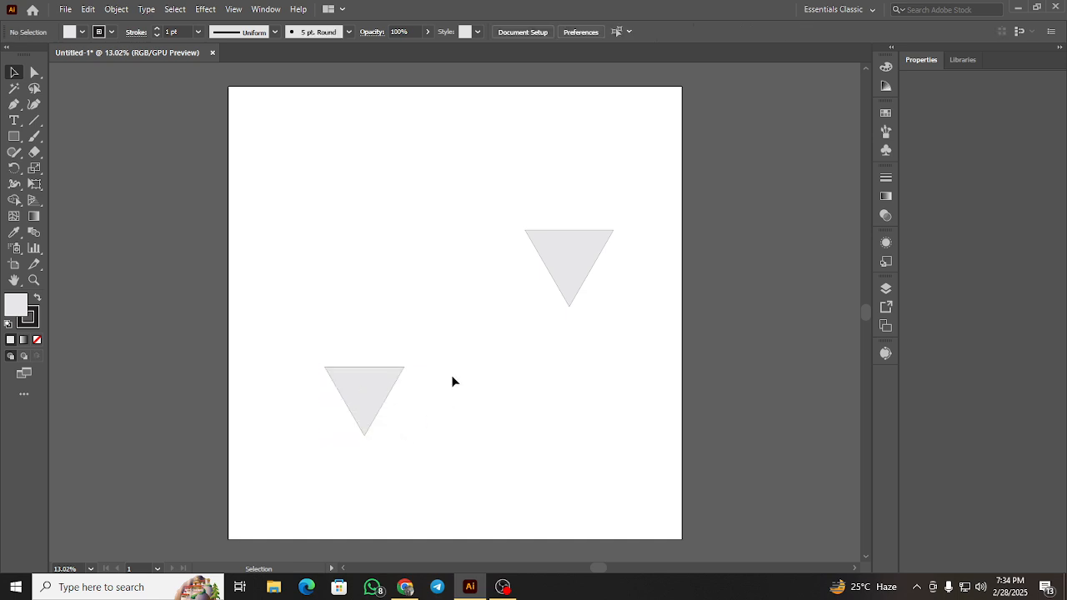
left_click(367, 383)
left_click(136, 197)
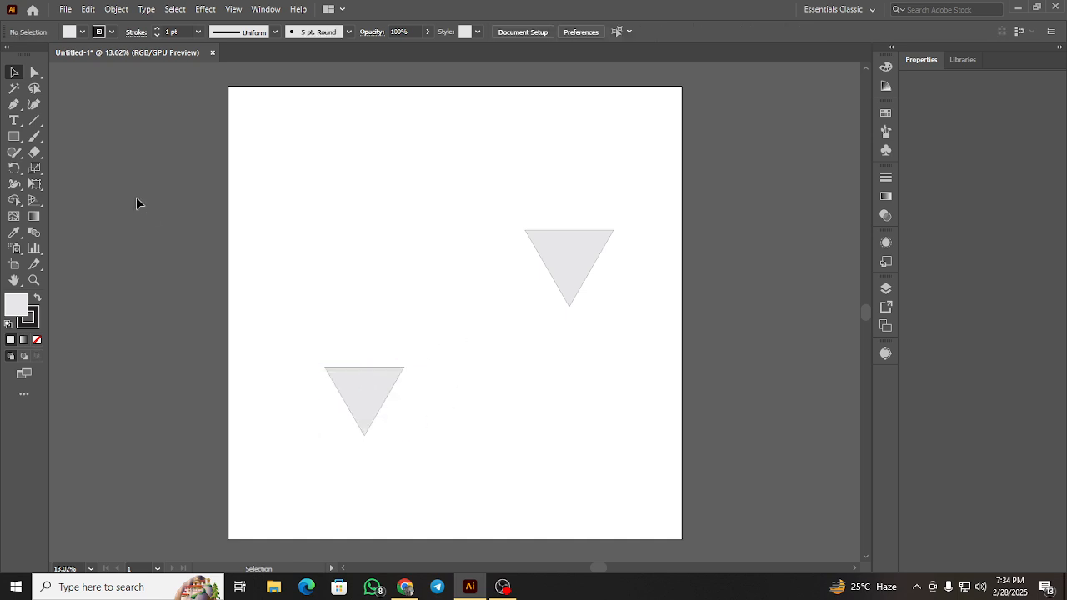
Try to add an anchor point at the middle of the lower-left triangle's upper edge.
left_click(14, 105)
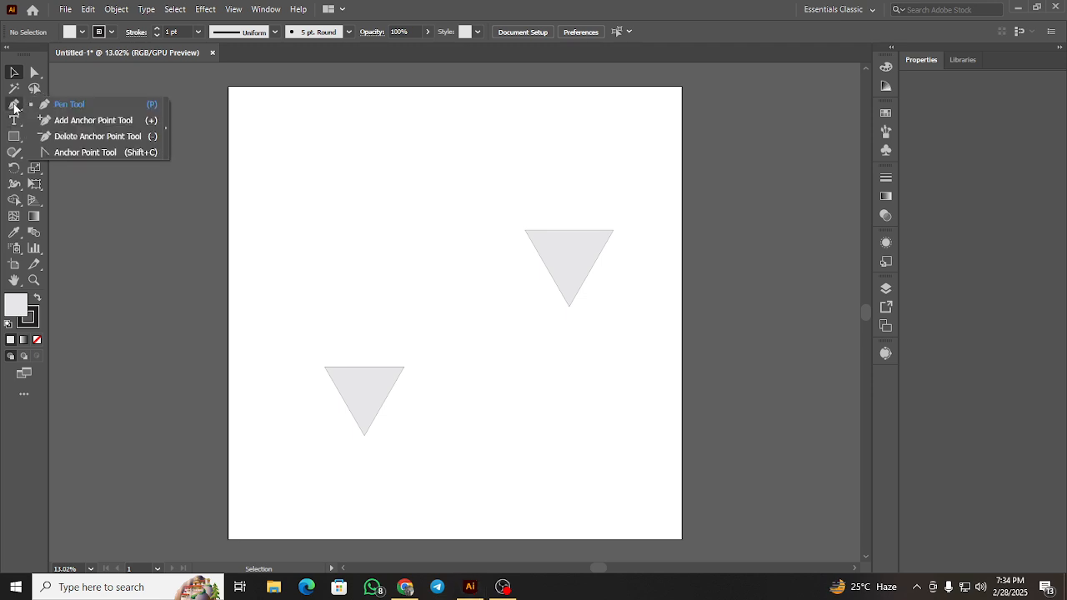
left_click(67, 123)
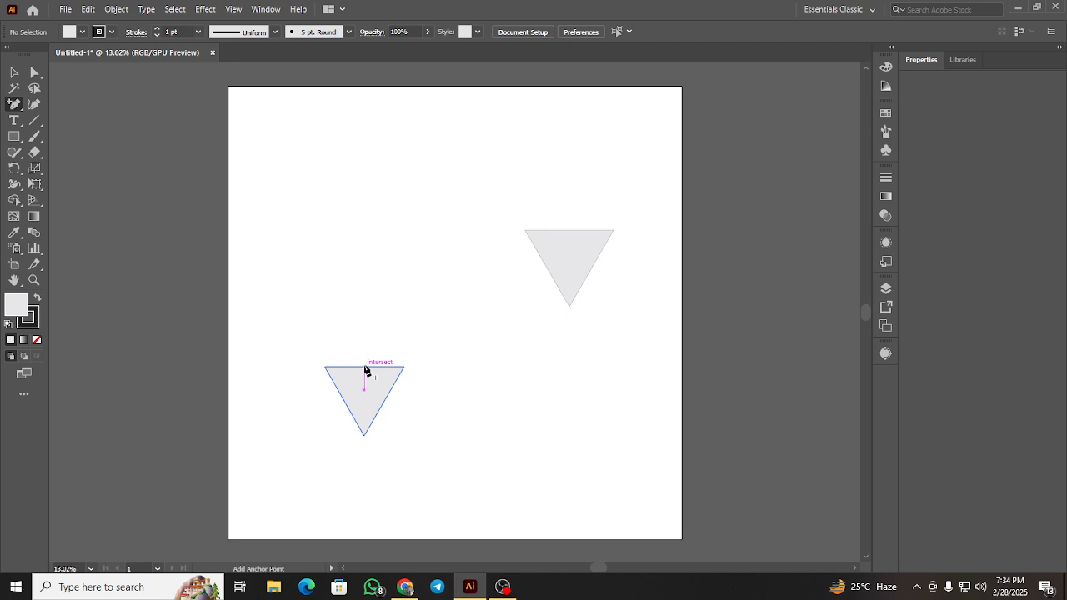
scroll(367, 371, "up", 4)
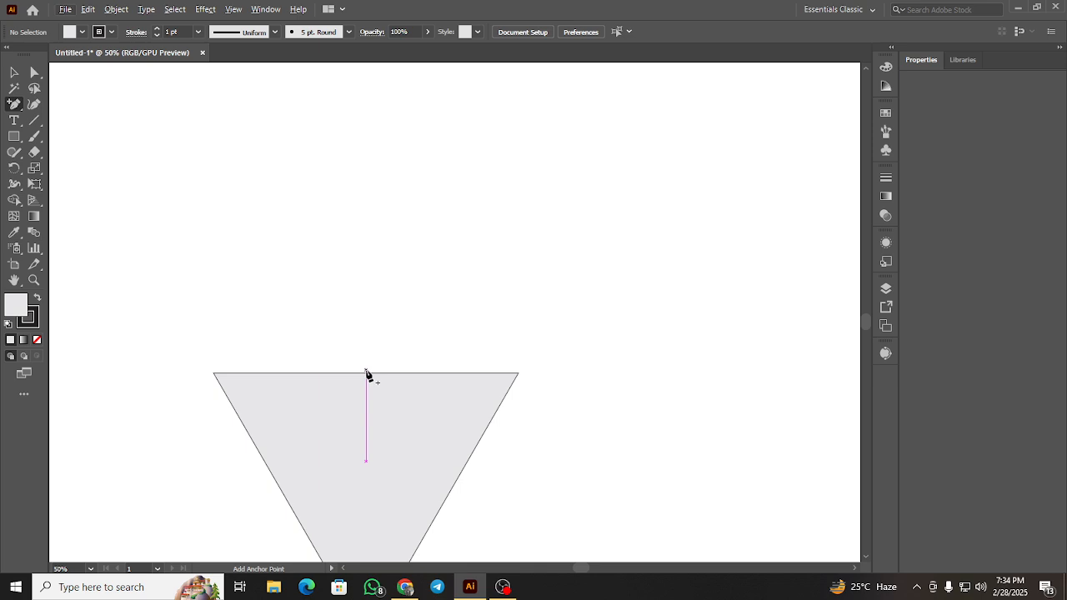
left_click(367, 372)
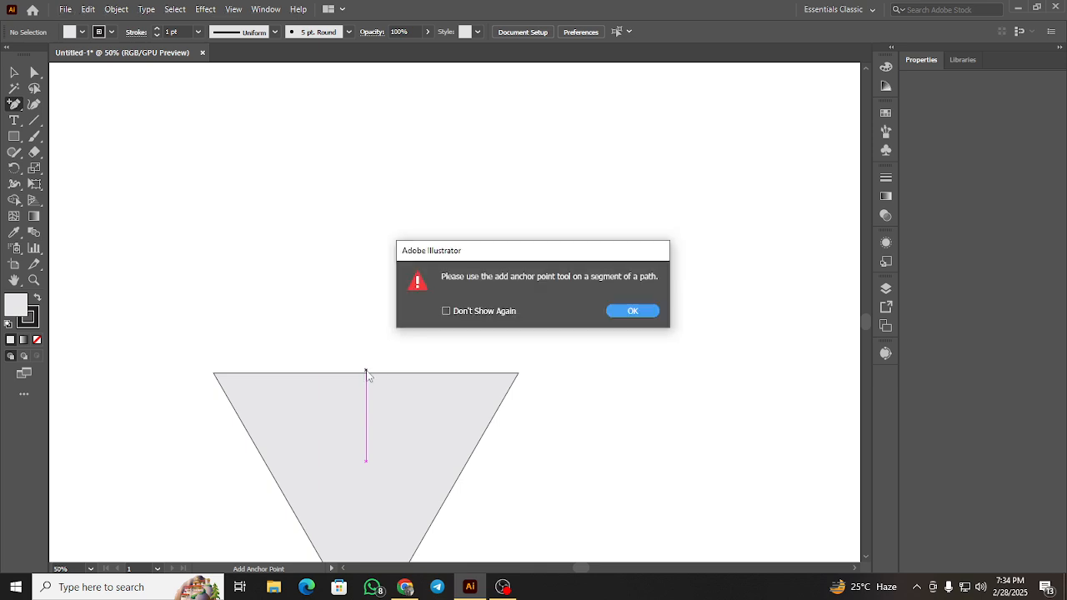
left_click(629, 311)
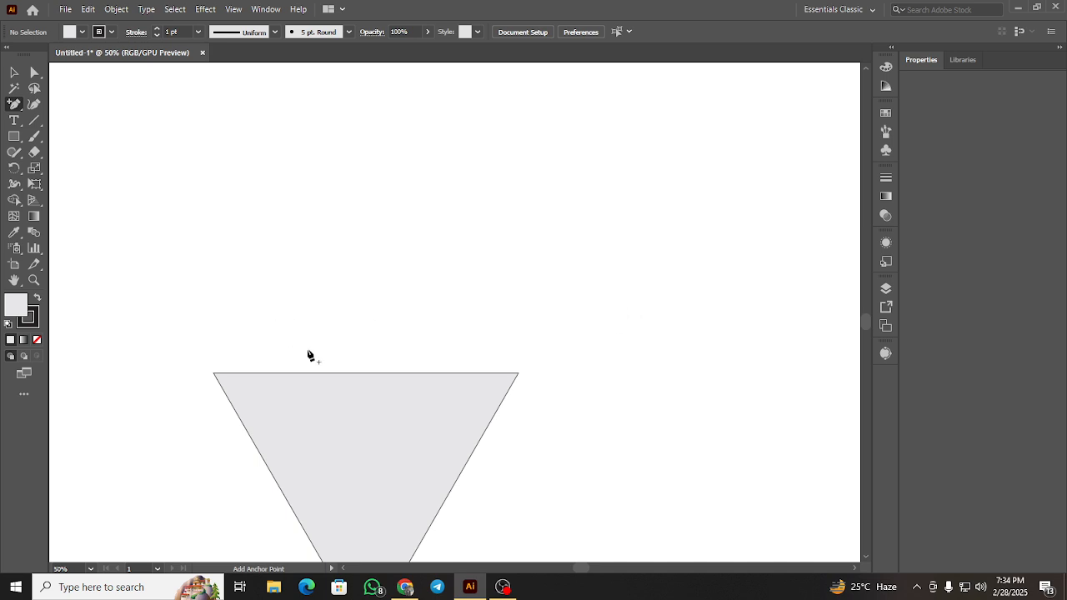
Draw an open curved path with the Pen Tool, rising from the middle of the lower-left triangle's upper edge and hooking over to the right.
left_click(16, 104)
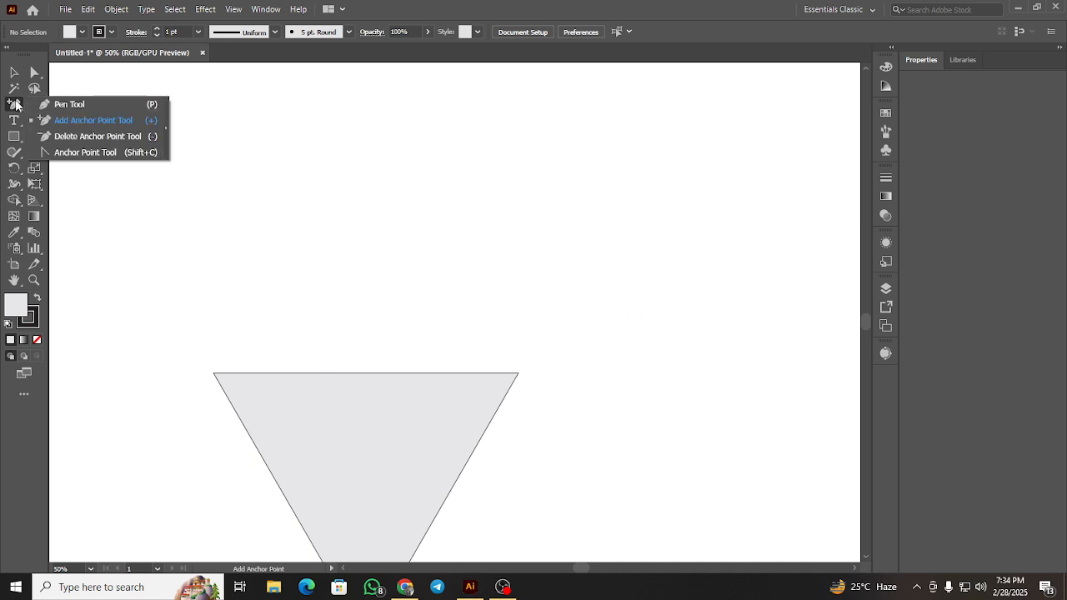
left_click(51, 105)
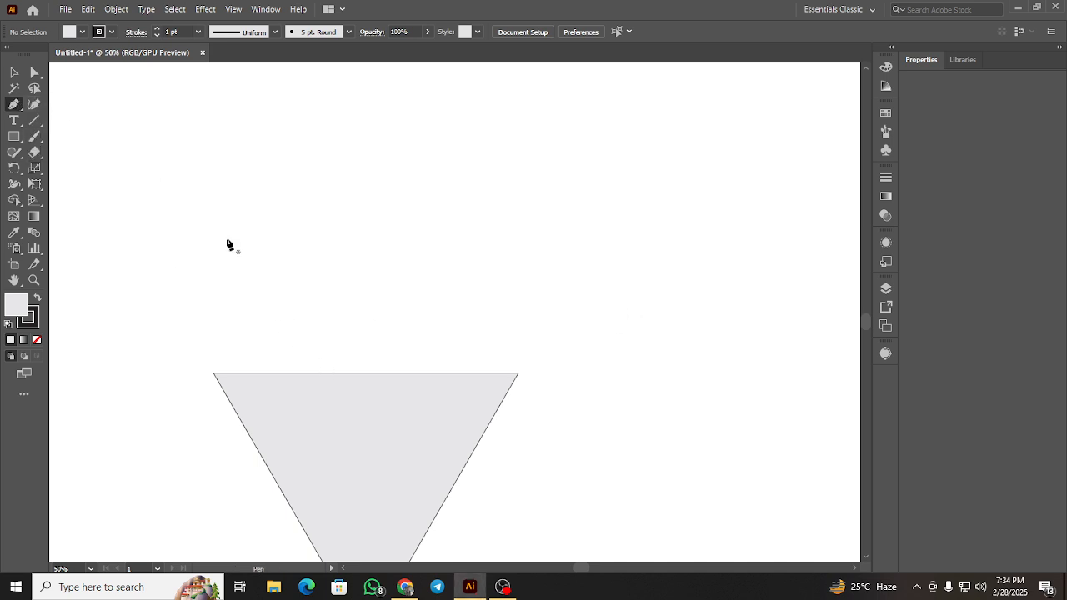
left_click(367, 373)
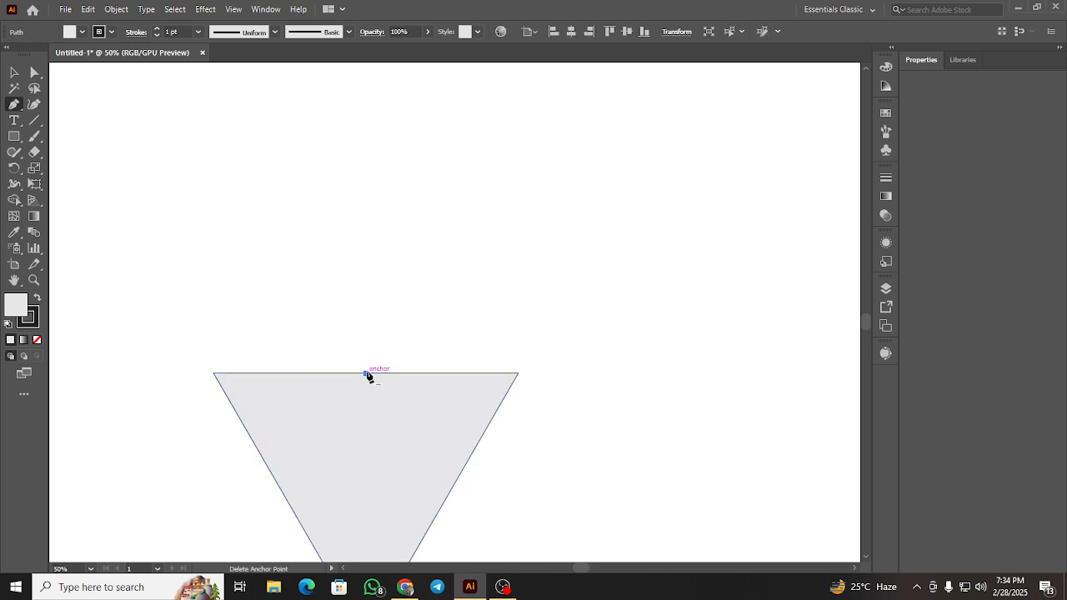
scroll(367, 375, "down", 2)
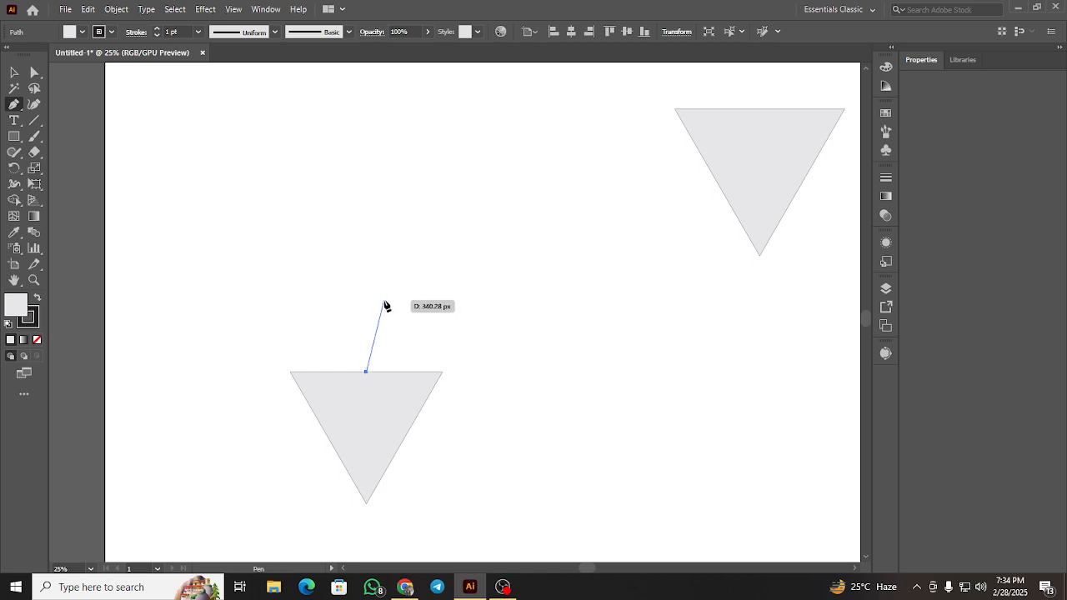
left_click_drag(396, 234, 468, 283)
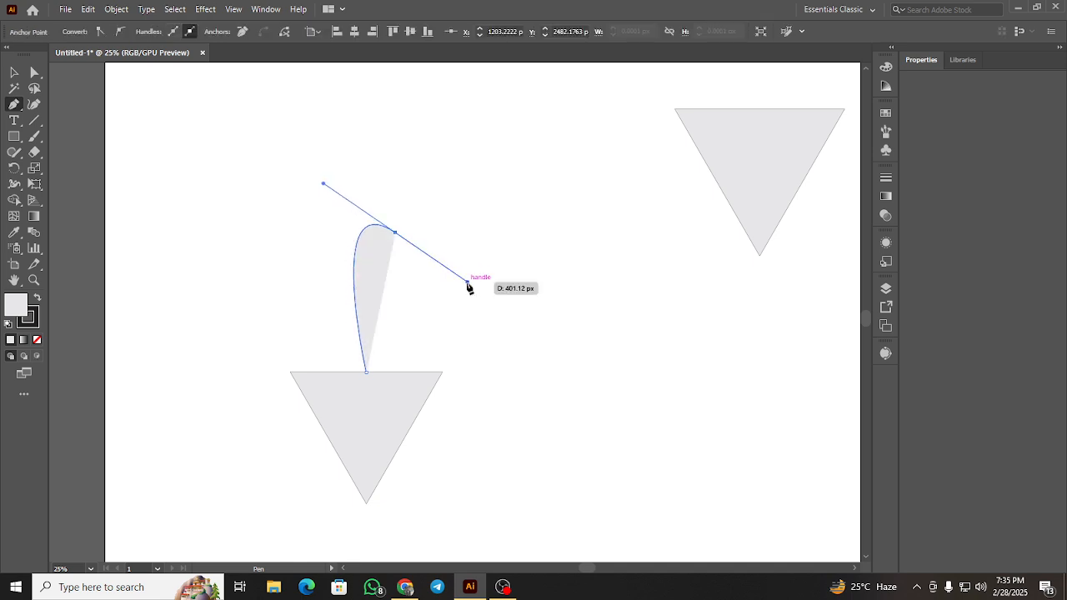
key("v")
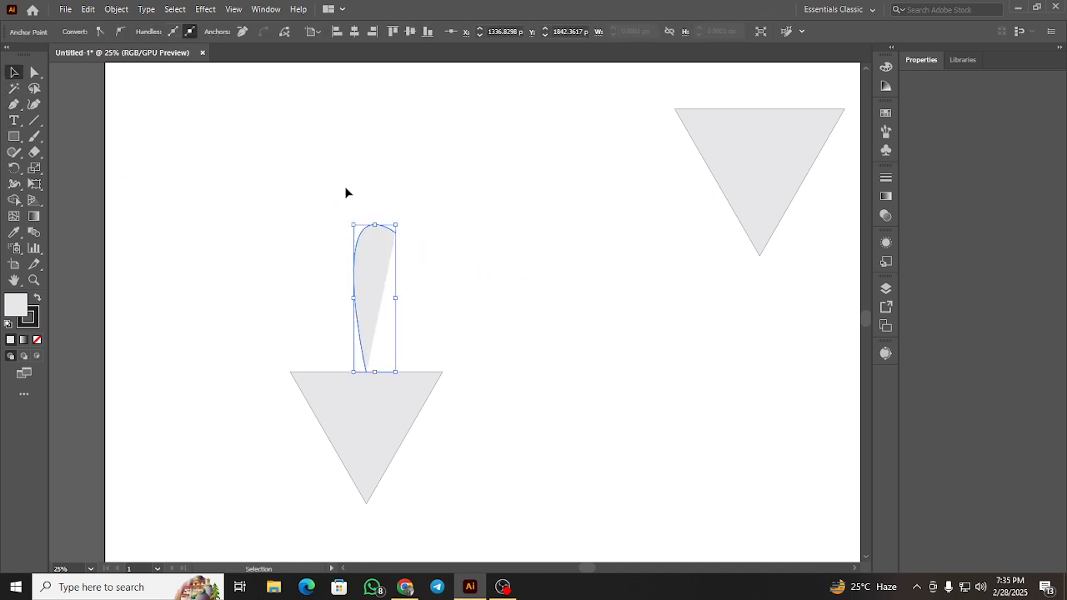
left_click(278, 226)
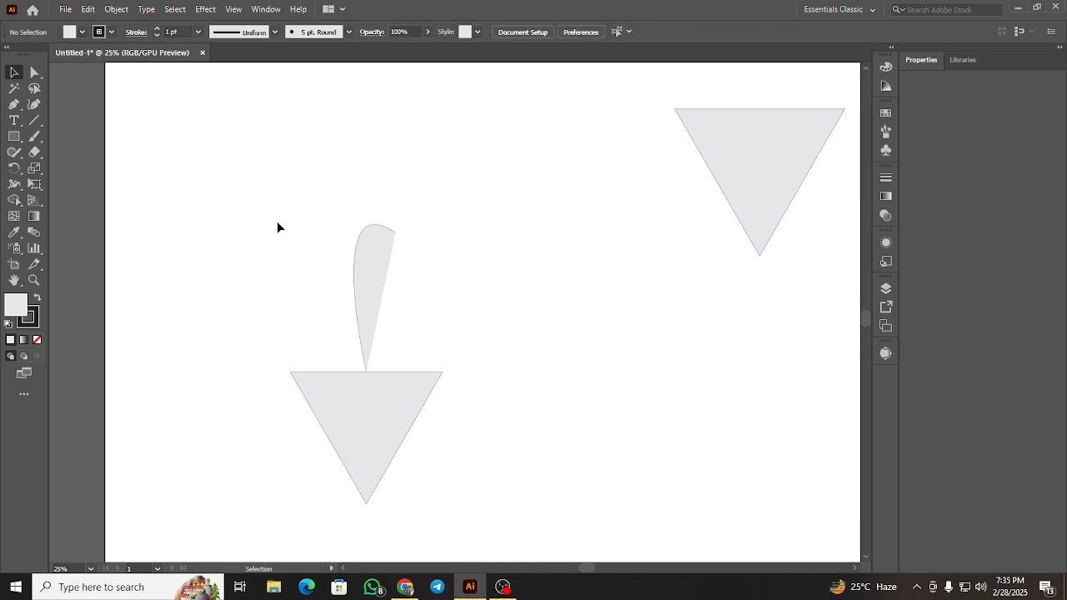
Set the curved path's fill to none and its stroke weight to 100 pt.
left_click(360, 243)
left_click(82, 31)
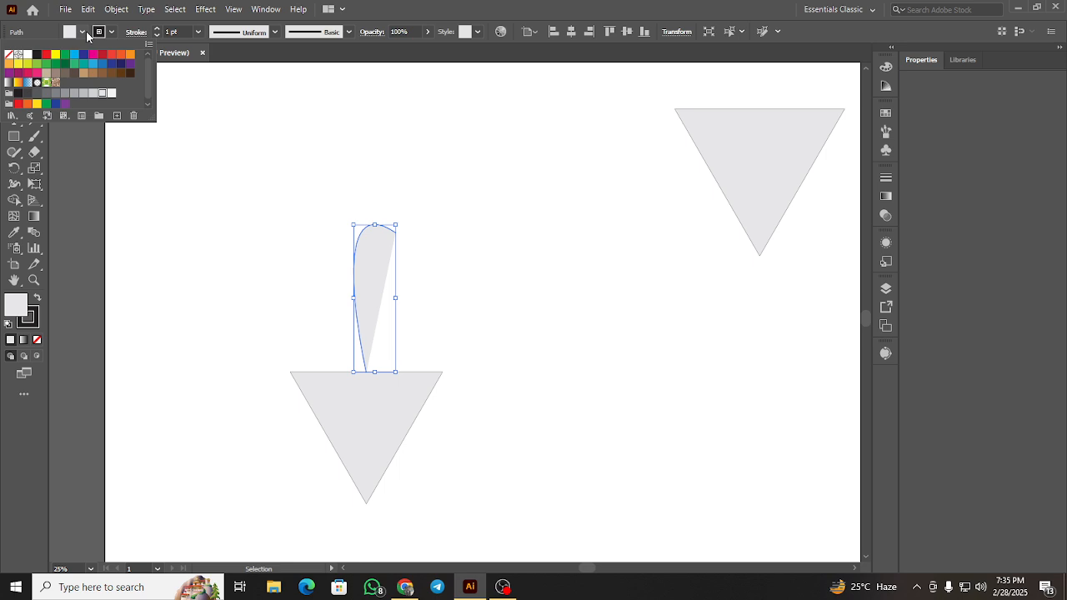
left_click(7, 55)
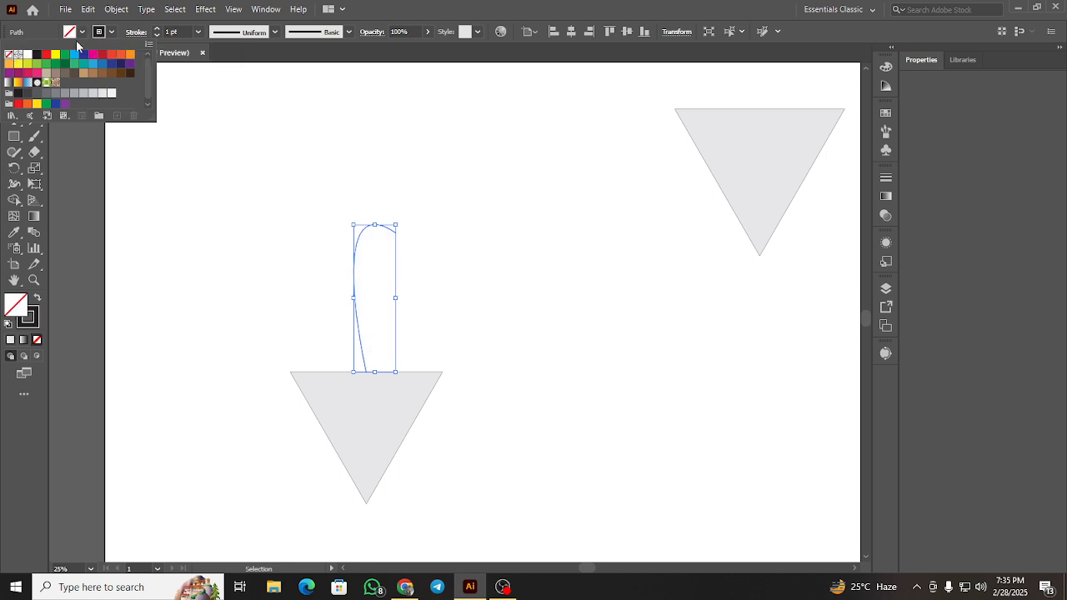
left_click(85, 30)
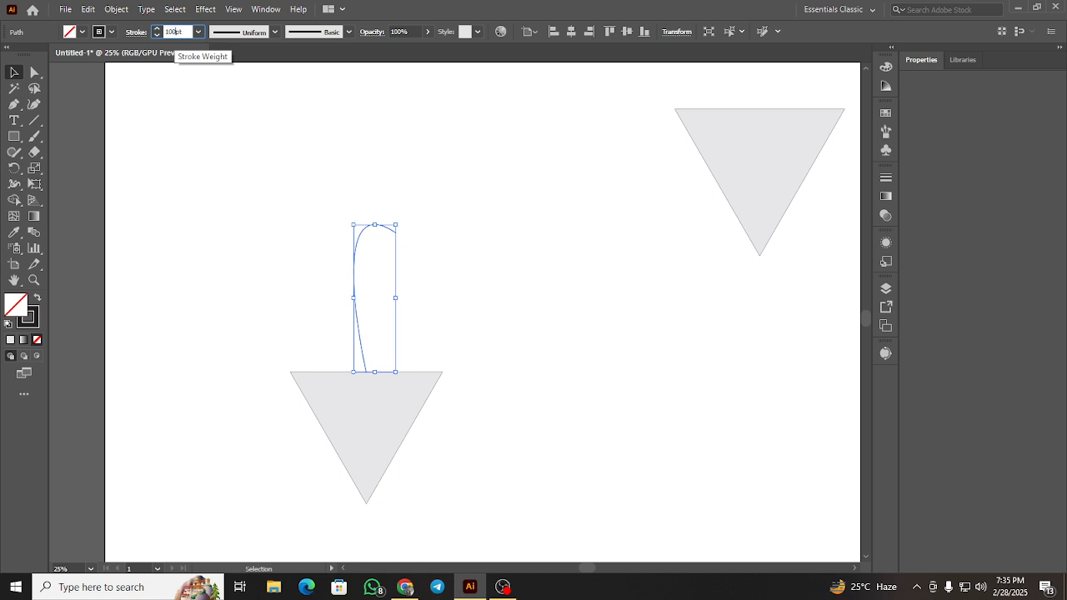
key("Return")
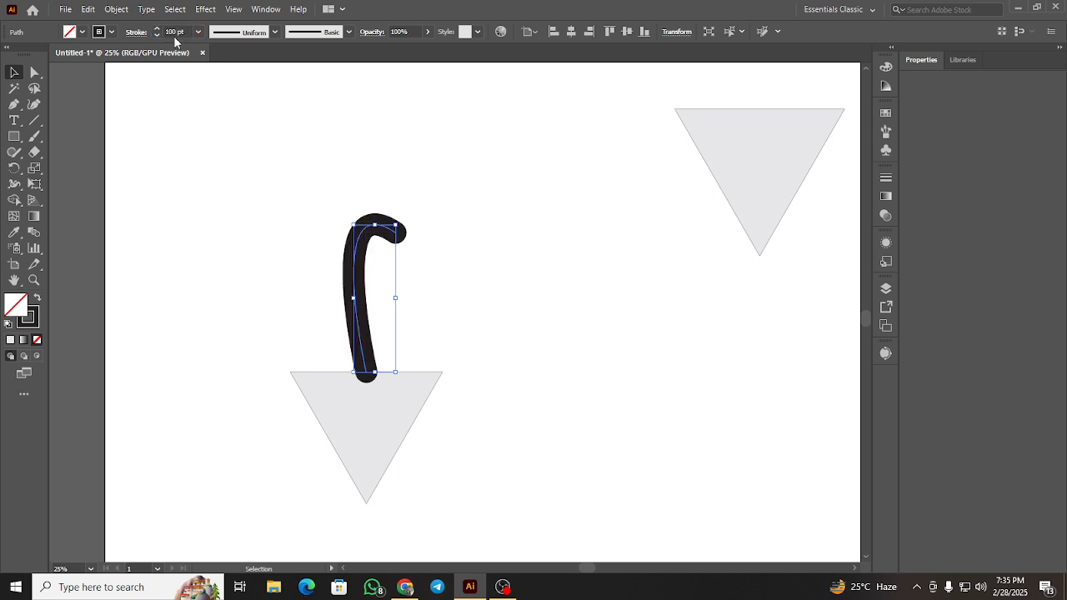
left_click(248, 203)
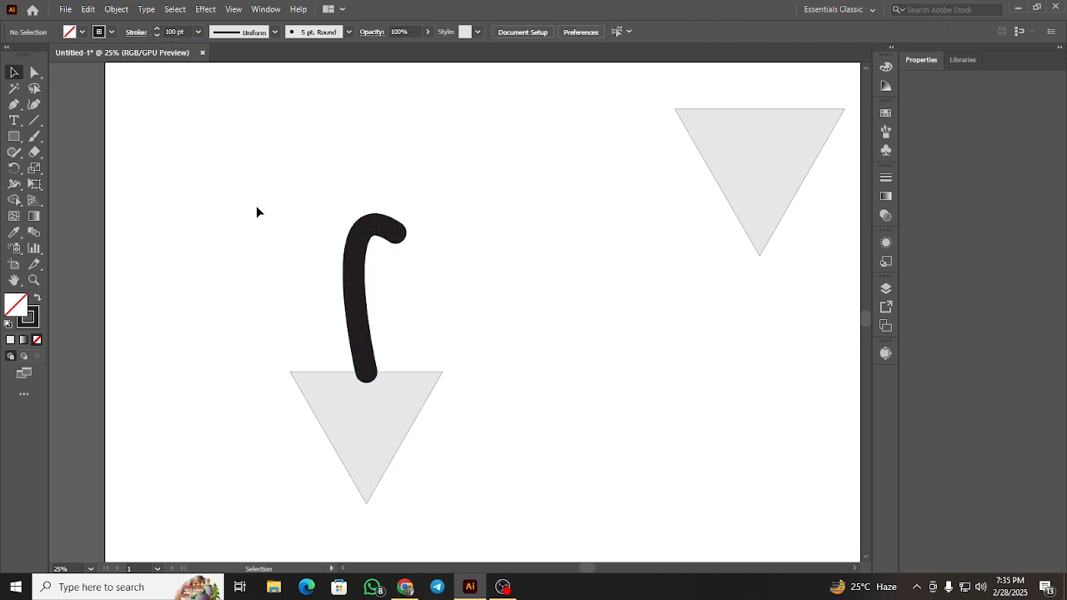
Group the thick curved path with the lower-left triangle beneath it.
left_click_drag(386, 391, 388, 388)
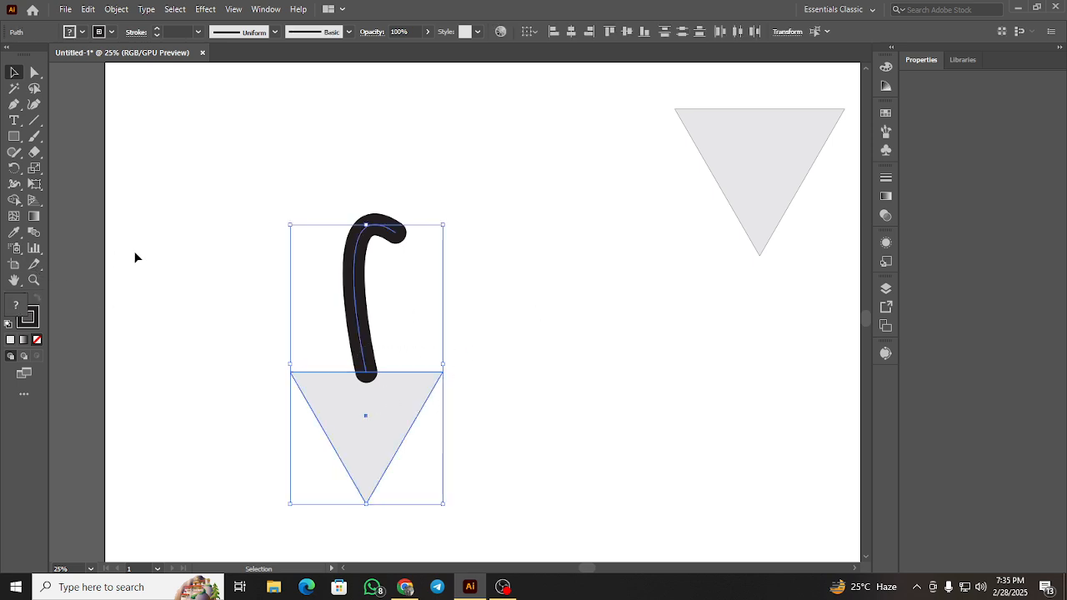
right_click(377, 355)
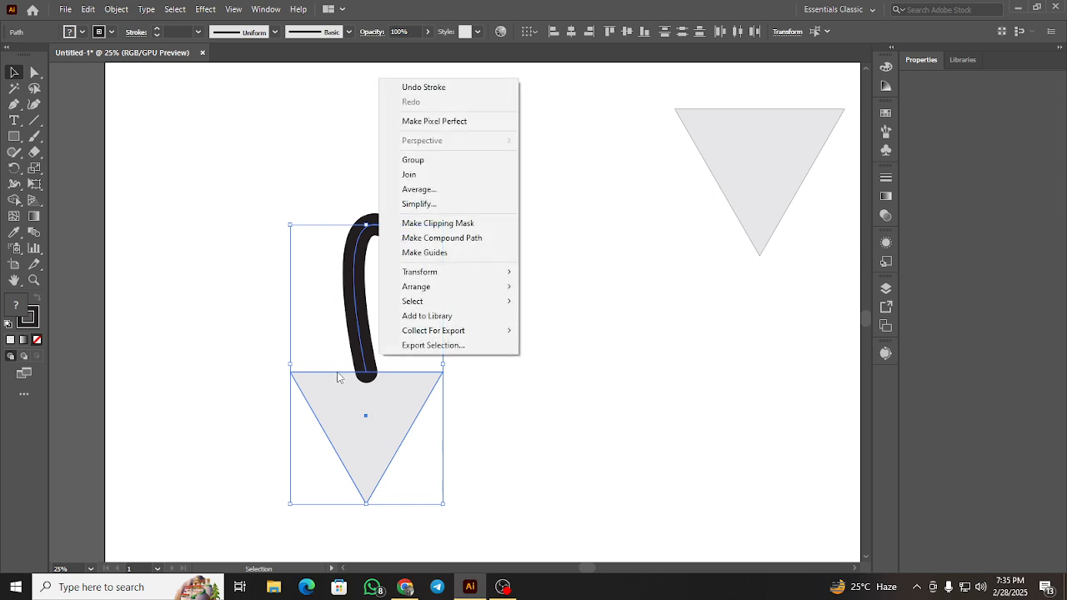
left_click(465, 162)
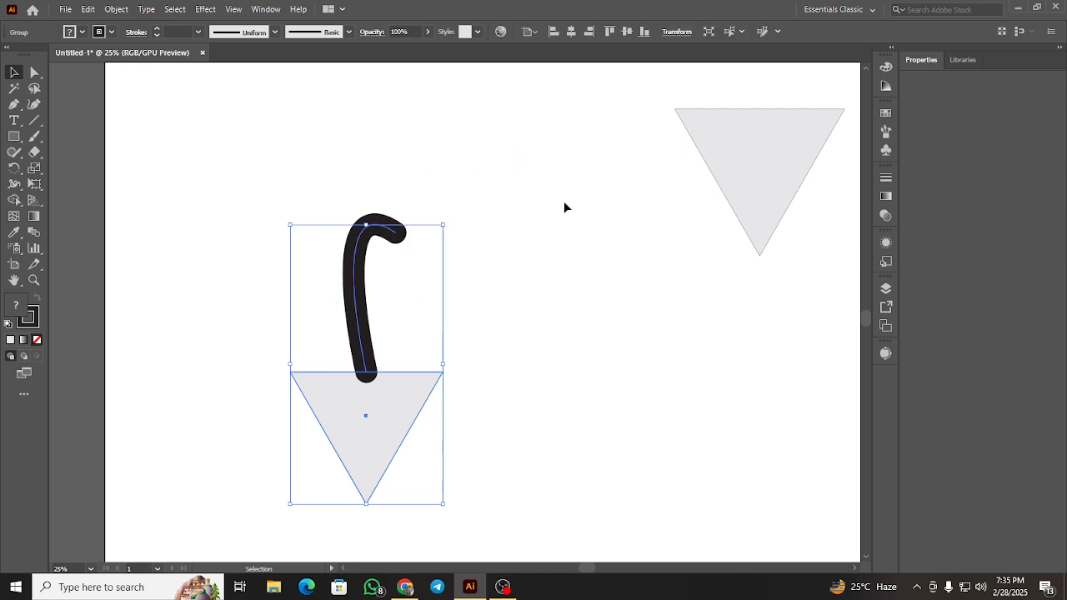
Merge the grouped thick curve and the lower-left triangle with the Shape Builder Tool so the triangle takes the thick outline.
left_click(564, 205)
left_click(360, 338)
left_click(17, 203)
left_click_drag(361, 425, 364, 350)
left_click(364, 402)
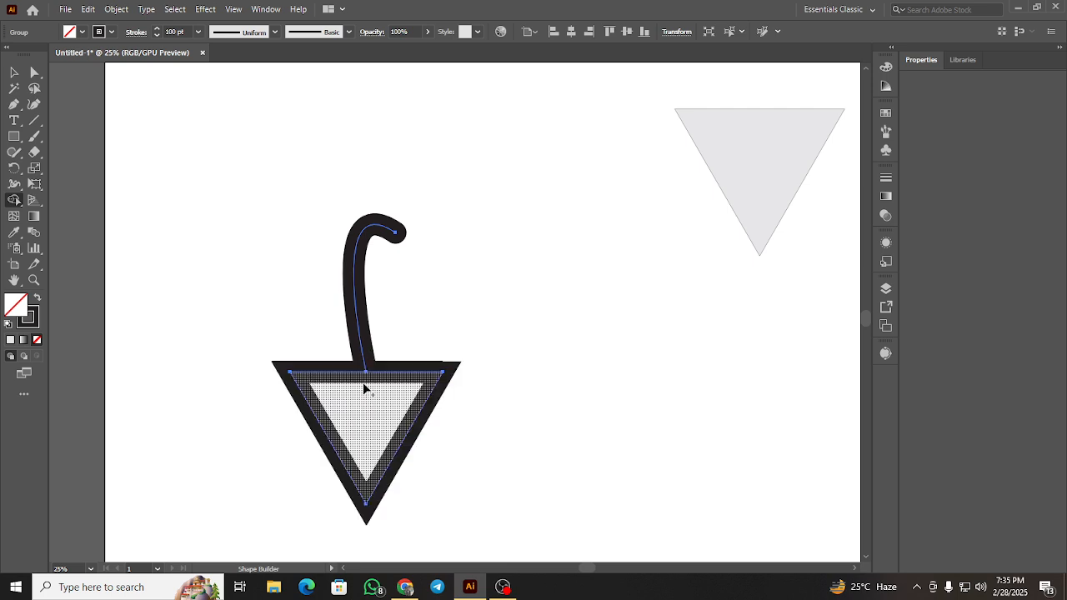
left_click(14, 73)
left_click(147, 172)
scroll(450, 429, "down", 2)
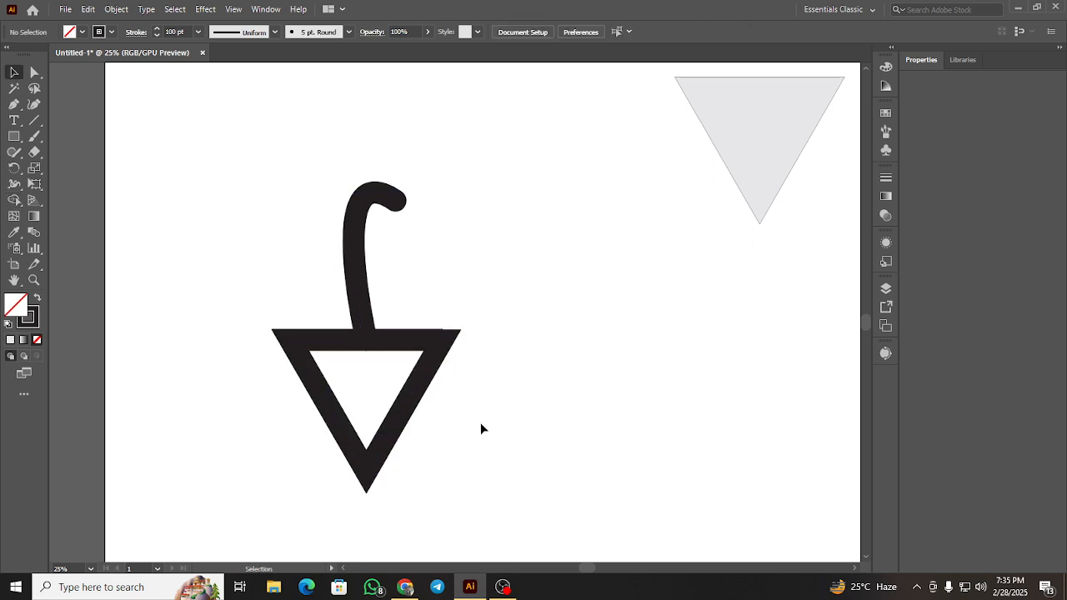
Look at the hand-drawn doodle arrow set on the Adobe Stock page in Chrome and return to Illustrator.
left_click(405, 586)
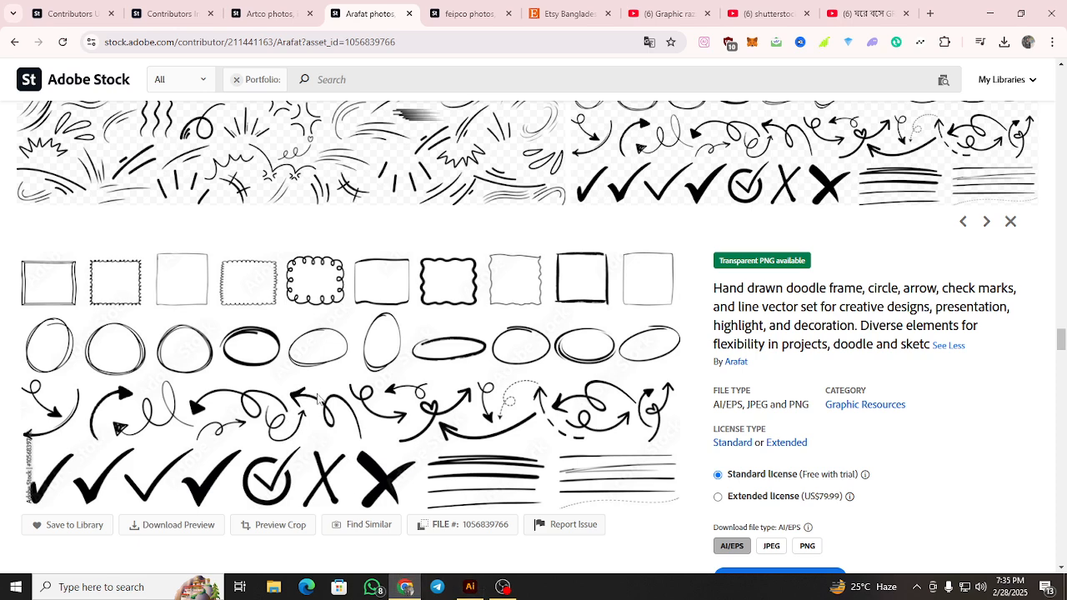
left_click(471, 587)
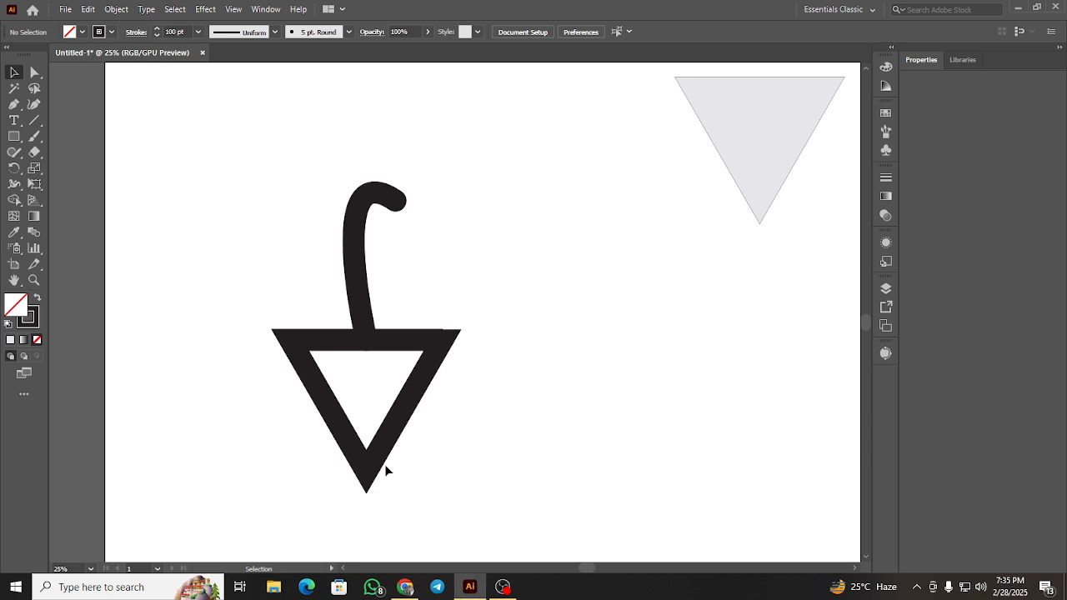
scroll(375, 434, "down", 2)
scroll(354, 363, "up", 4)
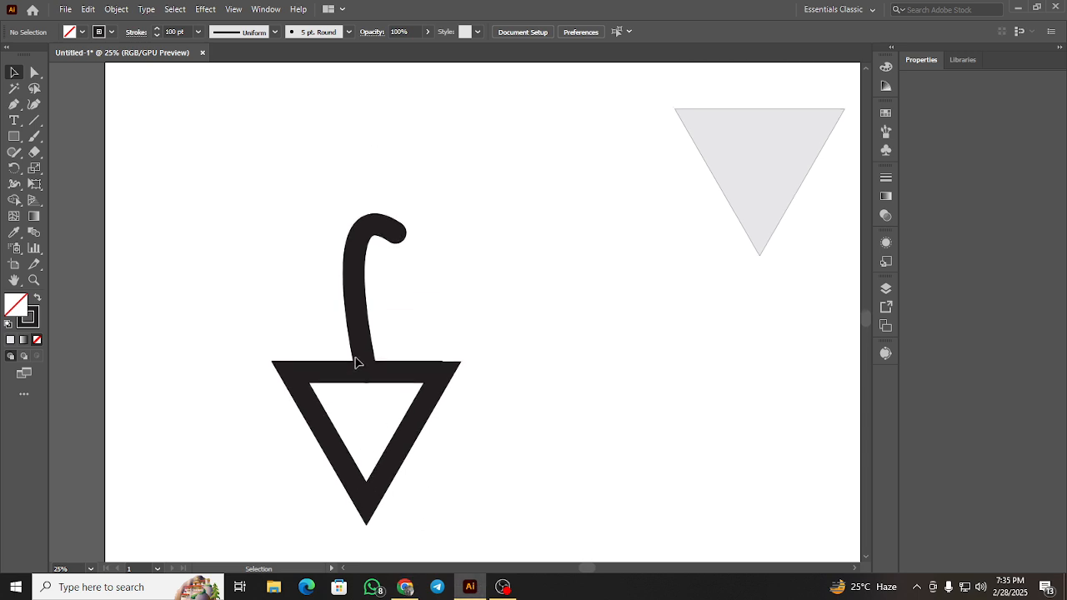
Move the upper-right triangle slightly down and to the left on the artboard.
scroll(356, 362, "down", 2)
left_click_drag(563, 255, 548, 283)
left_click(500, 177)
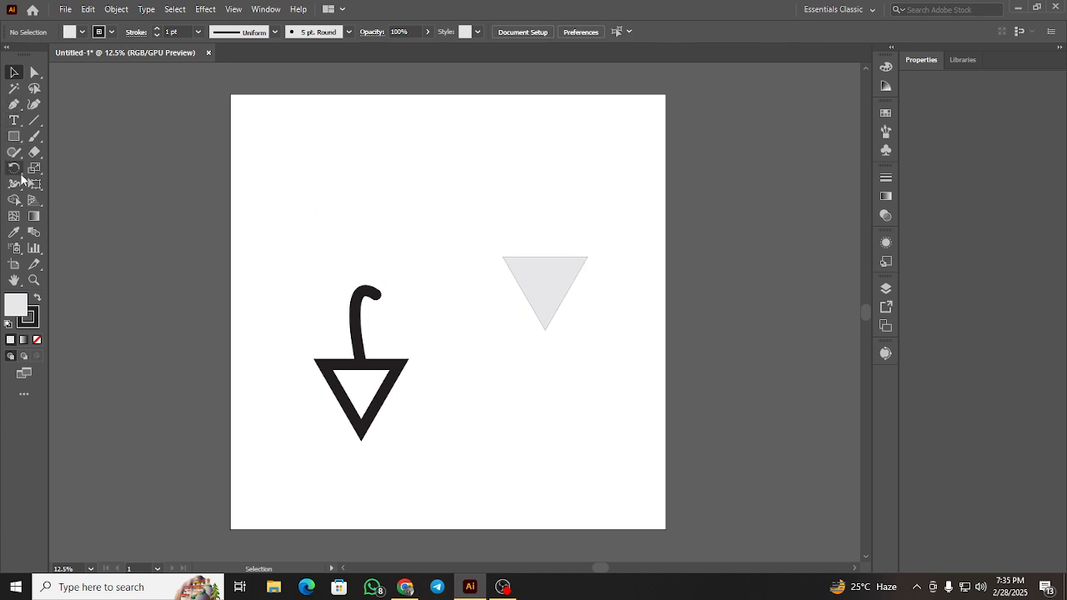
Draw an open curved path with the Pen Tool, rising from the middle of the upper-right triangle's upper edge and hooking to the right.
left_click(15, 105)
left_click_drag(14, 105, 77, 109)
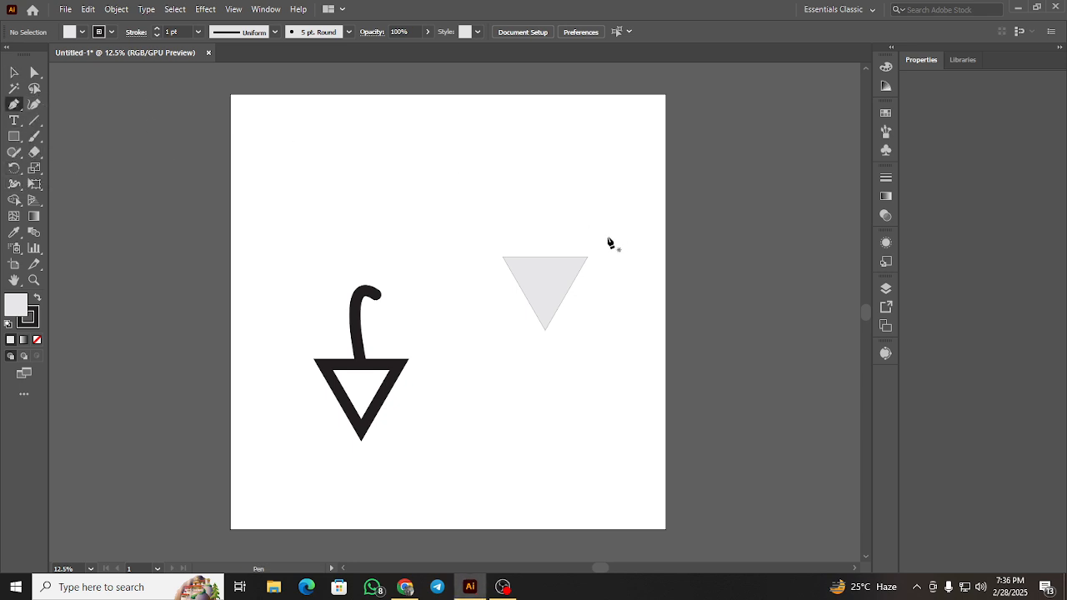
left_click(545, 255)
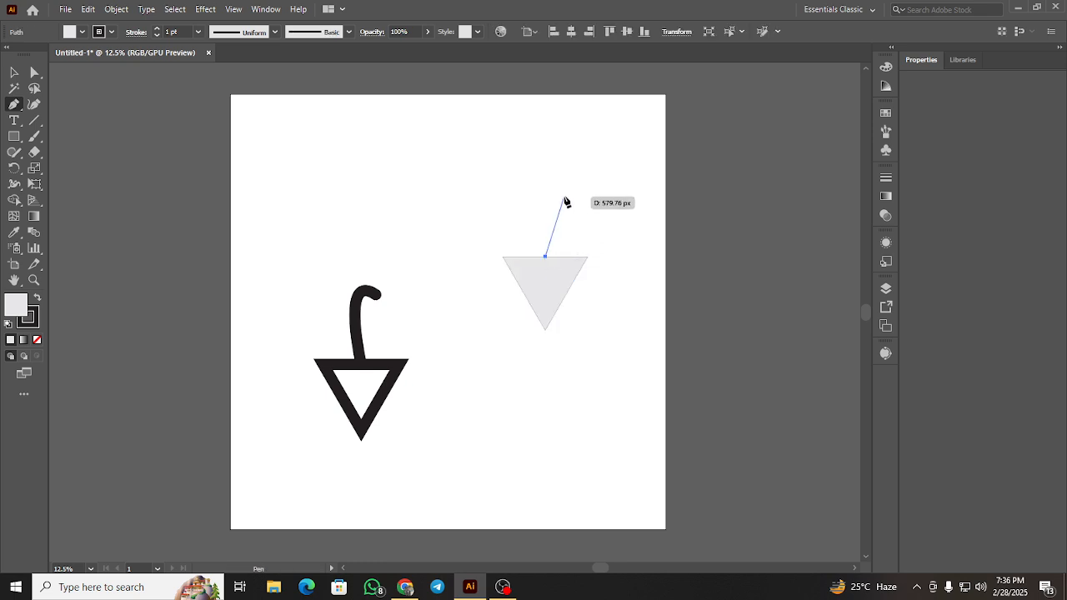
left_click_drag(570, 180, 627, 237)
left_click(14, 72)
left_click(361, 189)
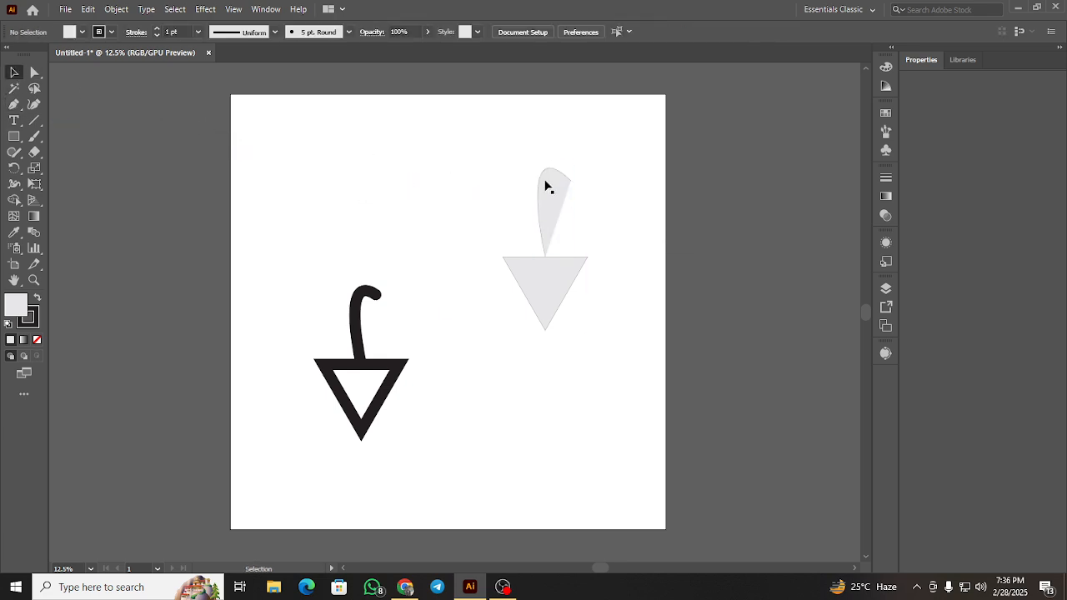
Set the new curved path's fill to none and its stroke weight to 100 pt.
left_click(560, 193)
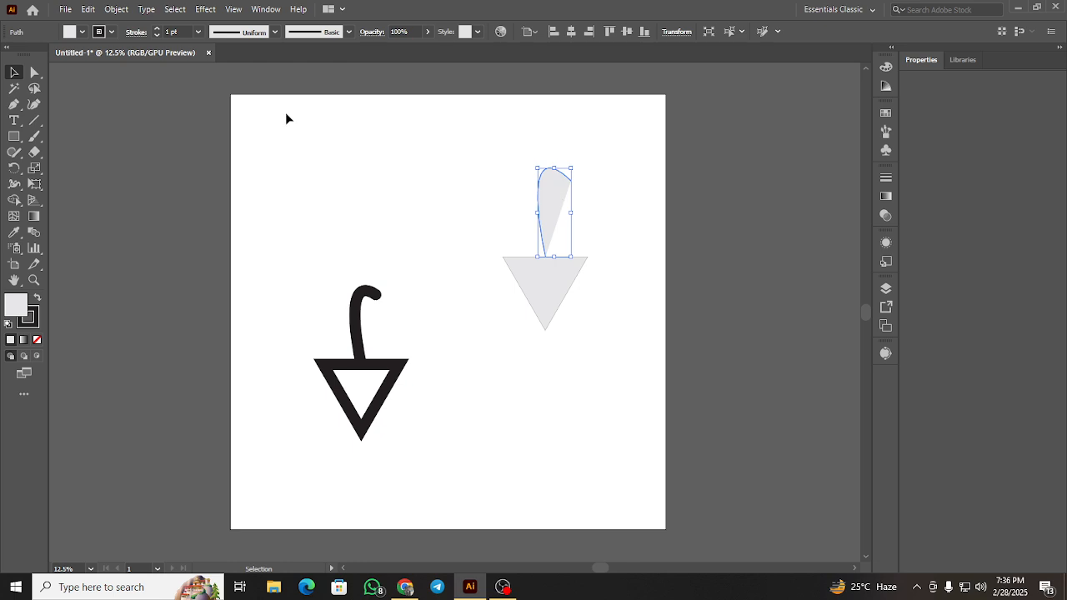
left_click(83, 32)
left_click(9, 55)
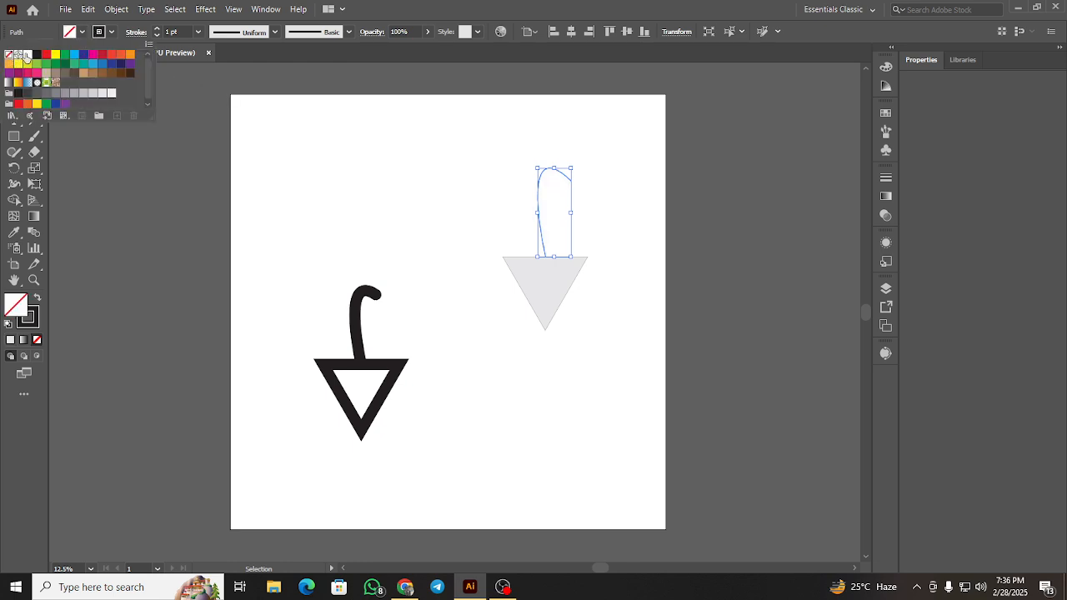
left_click(105, 33)
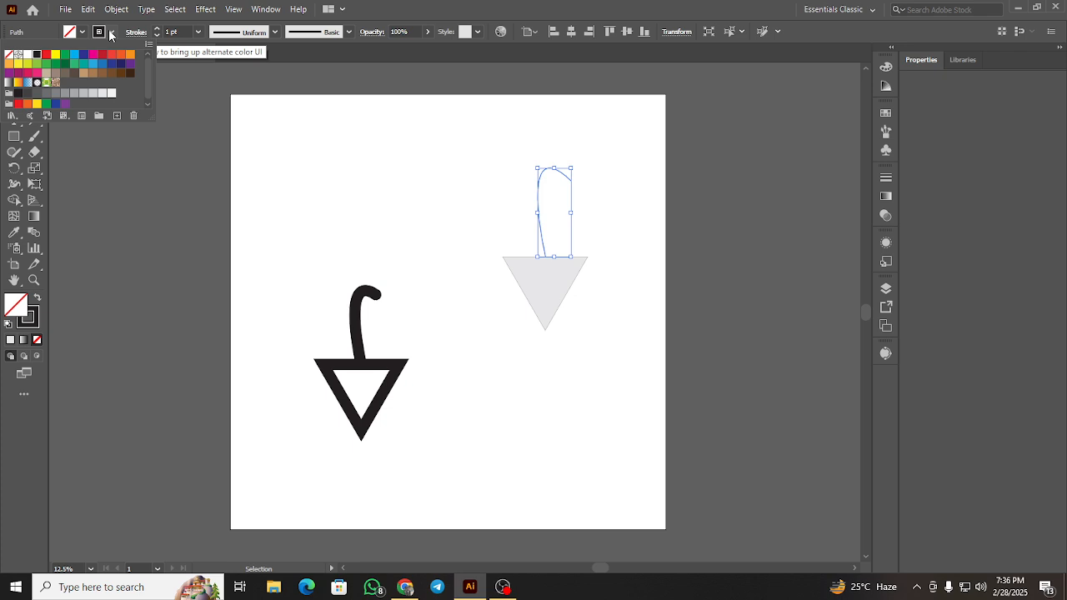
left_click(170, 31)
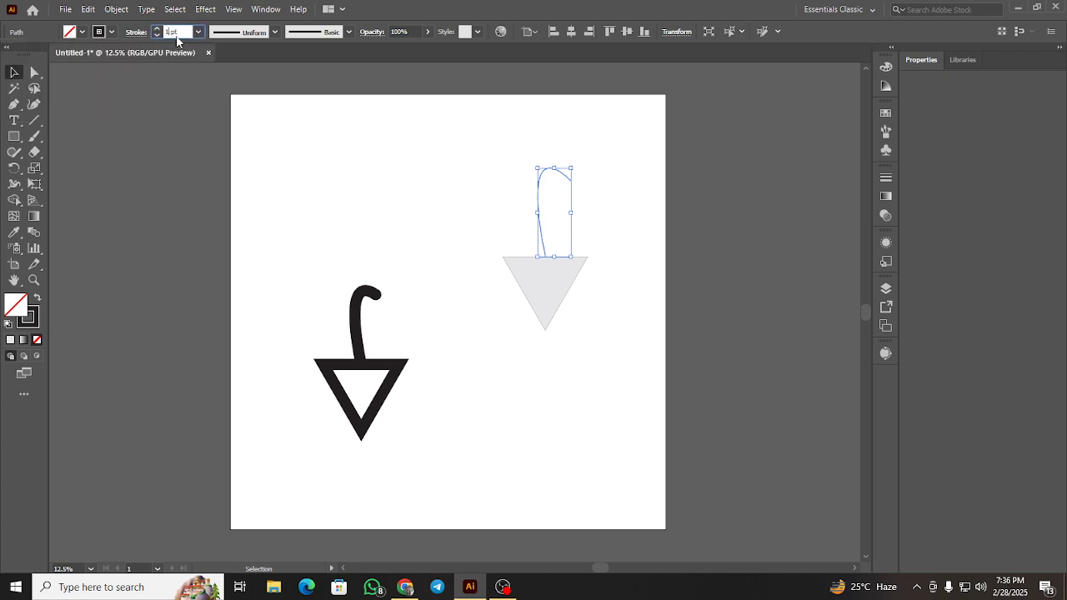
type("00")
key("Return")
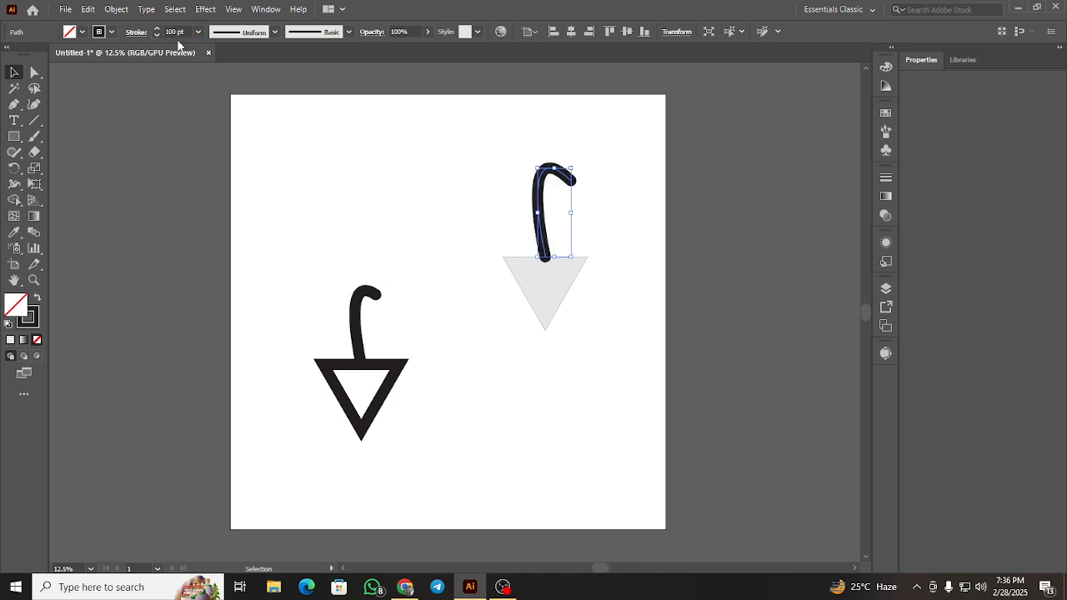
Apply the Shape Builder Tool to the upper-right curve and triangle together, giving the triangle no fill.
left_click(417, 134)
left_click_drag(440, 155, 597, 337)
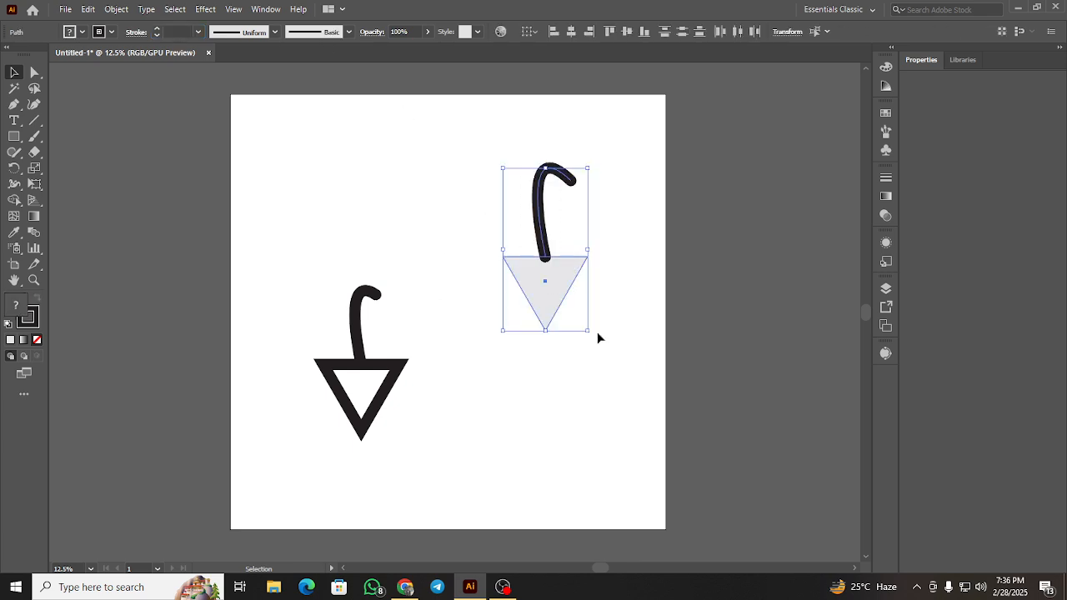
left_click(14, 200)
left_click_drag(545, 280, 545, 246)
left_click(547, 292)
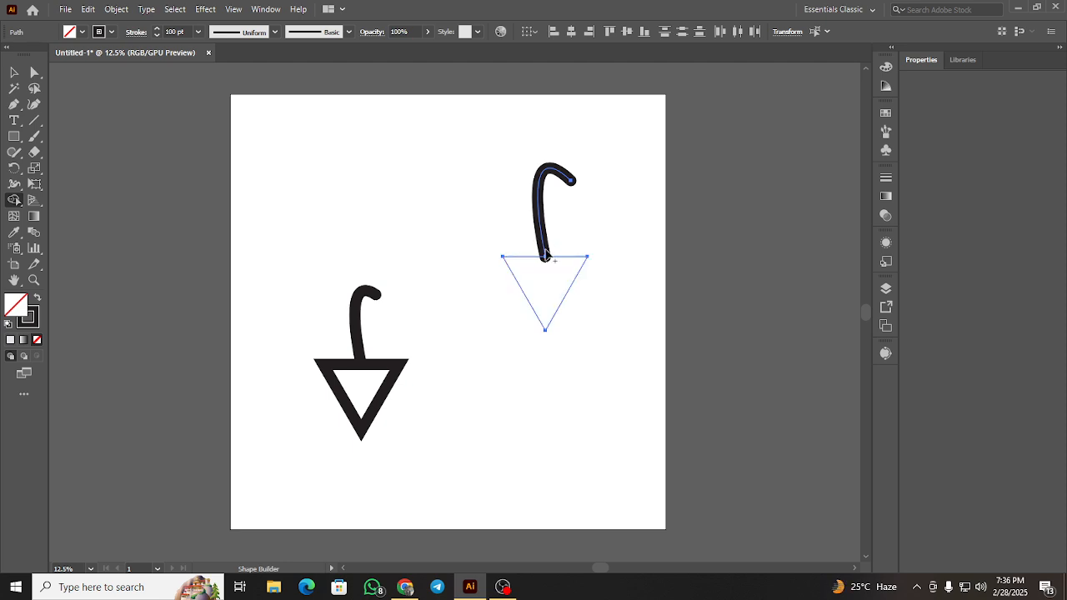
left_click(13, 72)
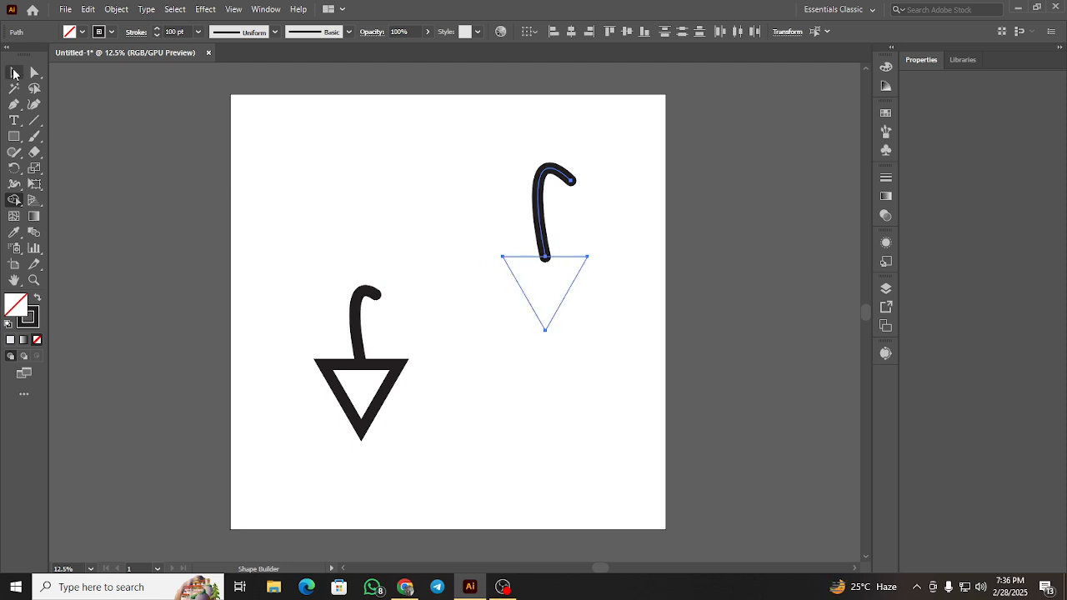
left_click(464, 264)
Set the upper-right triangle's stroke weight to 100 pt.
left_click(561, 302)
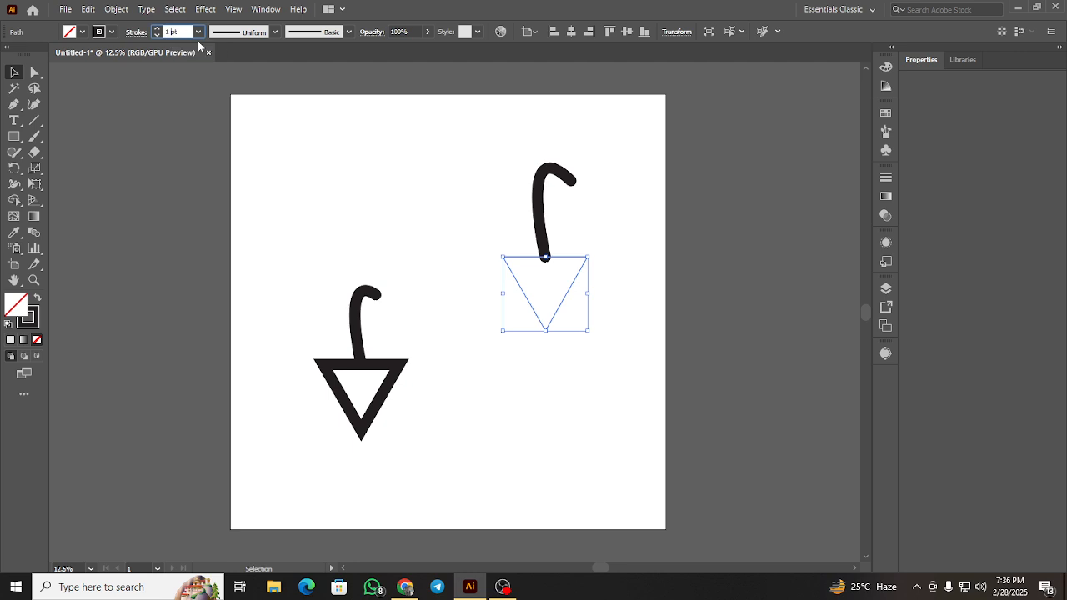
left_click(165, 32)
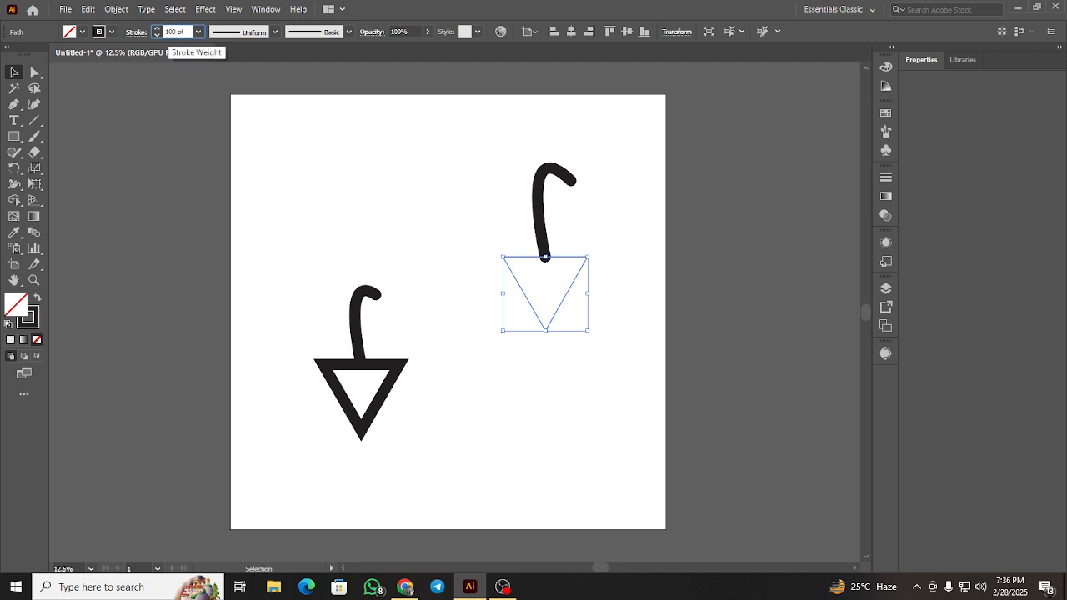
key("Return")
left_click(115, 124)
left_click_drag(391, 157, 732, 356)
left_click(690, 322)
left_click_drag(469, 171, 622, 321)
left_click(619, 313)
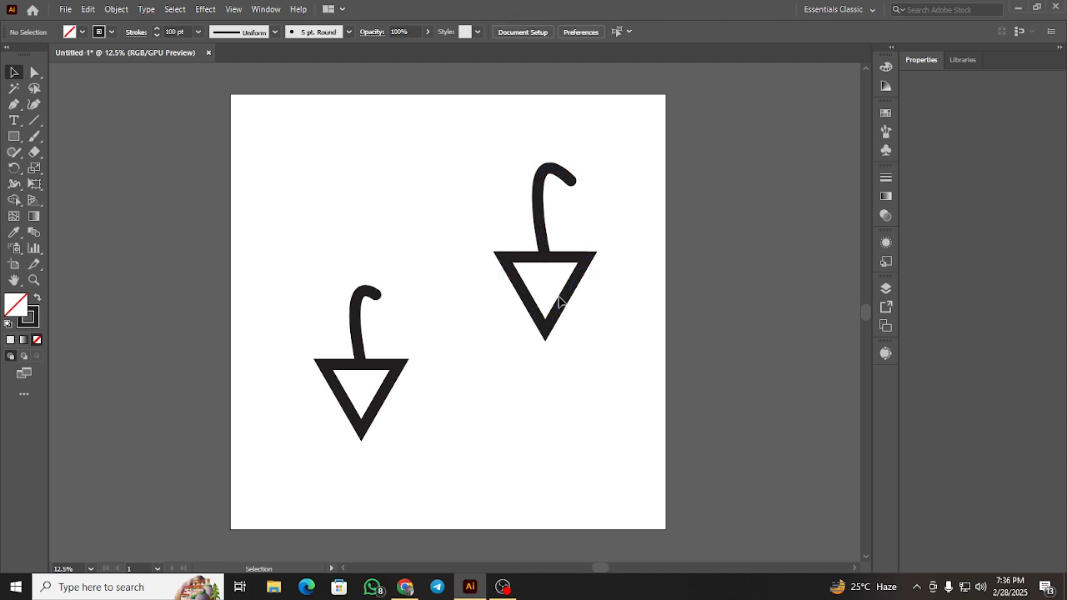
Try to build the interior of the upper-right triangle as a shape with the Shape Builder Tool.
left_click(564, 298)
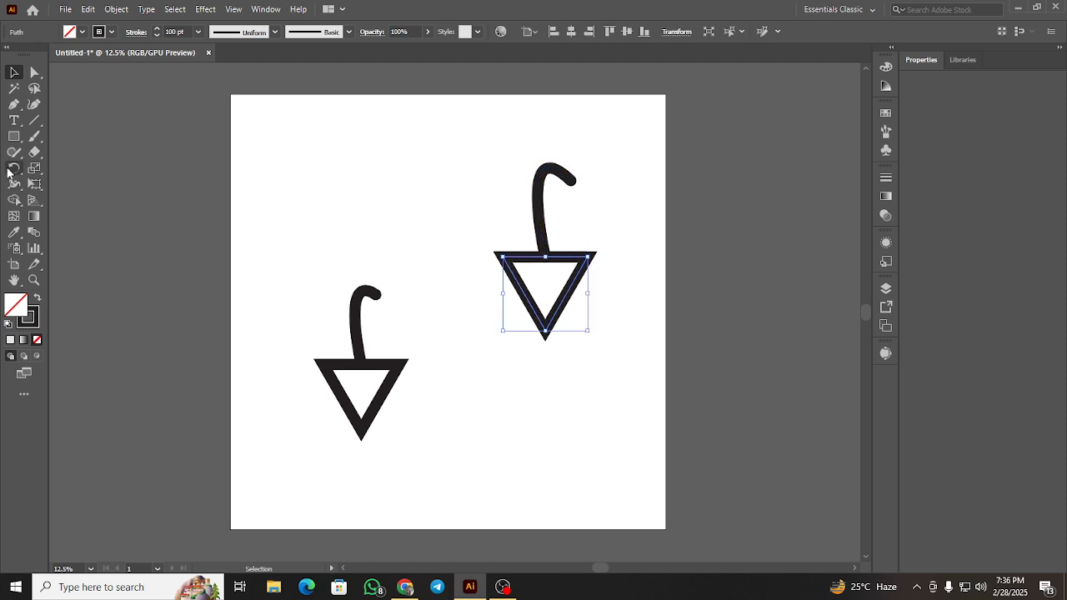
left_click(15, 200)
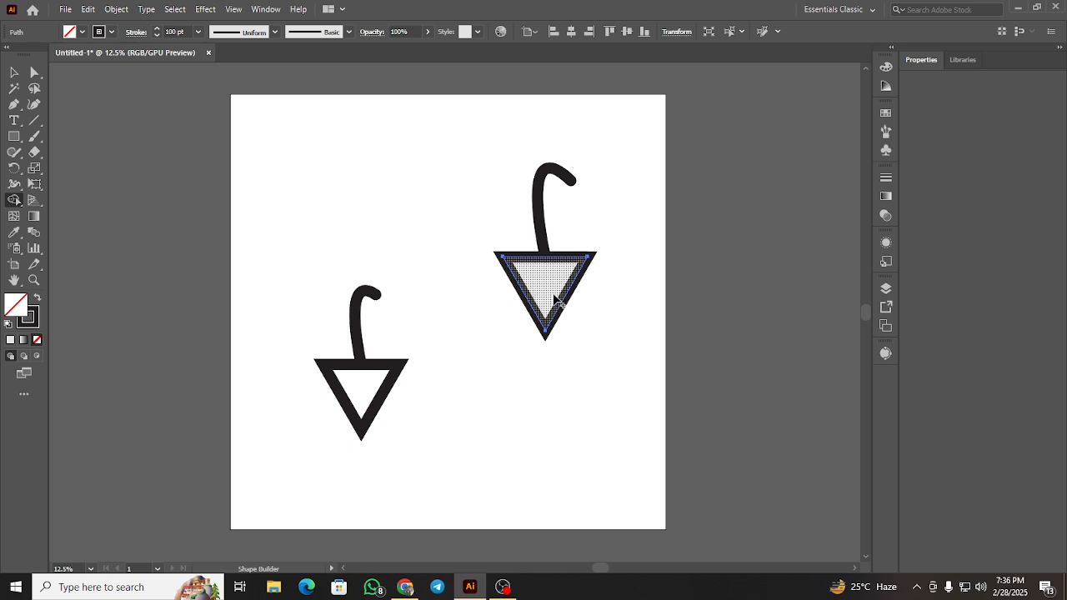
left_click(547, 309)
left_click(553, 303, "ctrl")
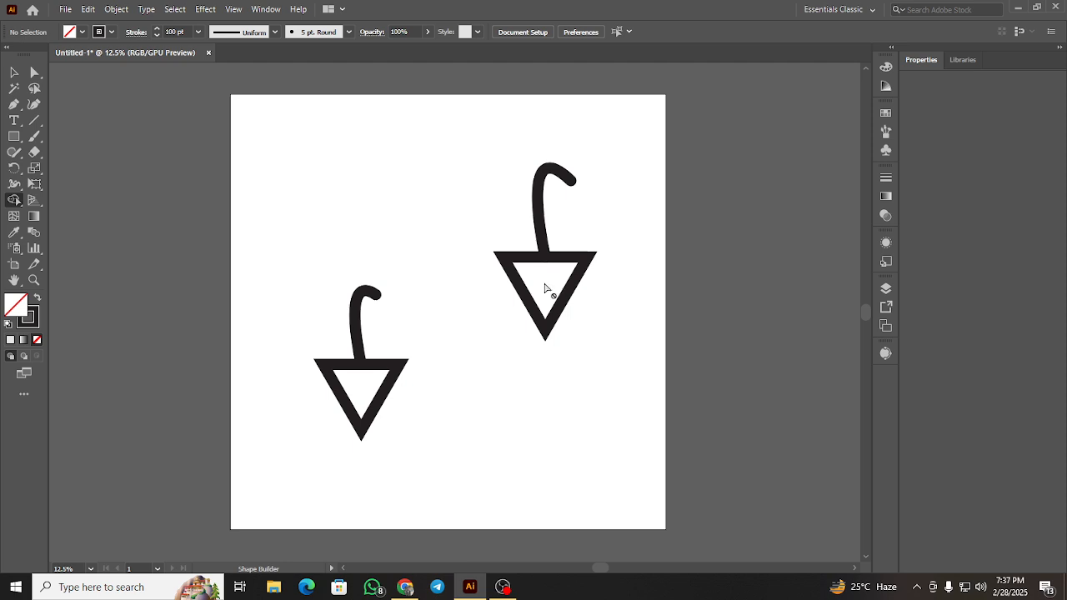
left_click(14, 73)
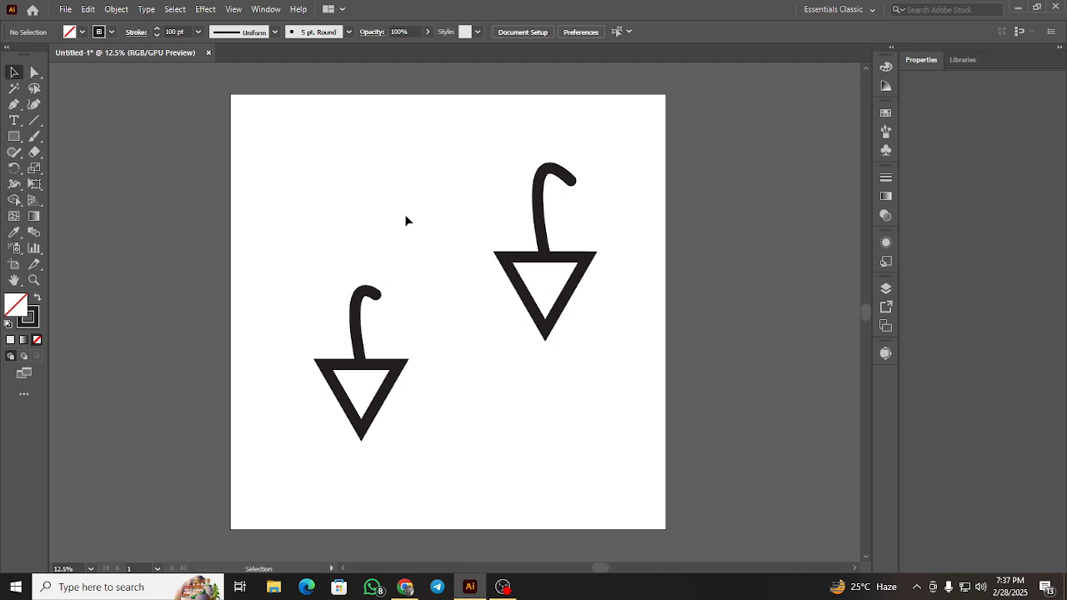
Try to subtract the upper-right triangle's interior with the Shape Builder Tool and undo the deletion.
left_click(517, 274)
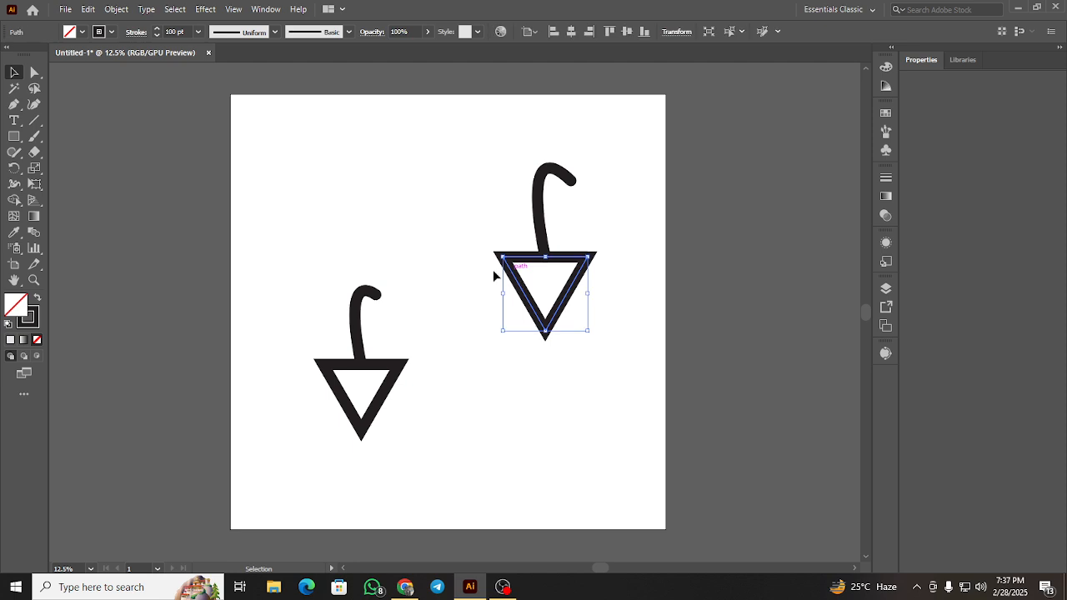
left_click(15, 201)
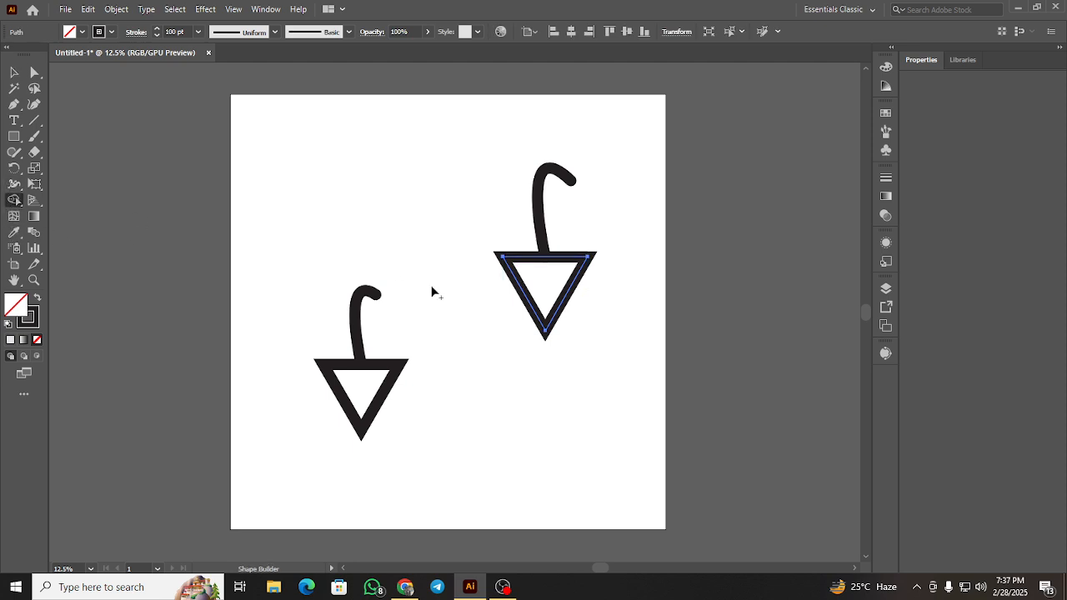
key("z")
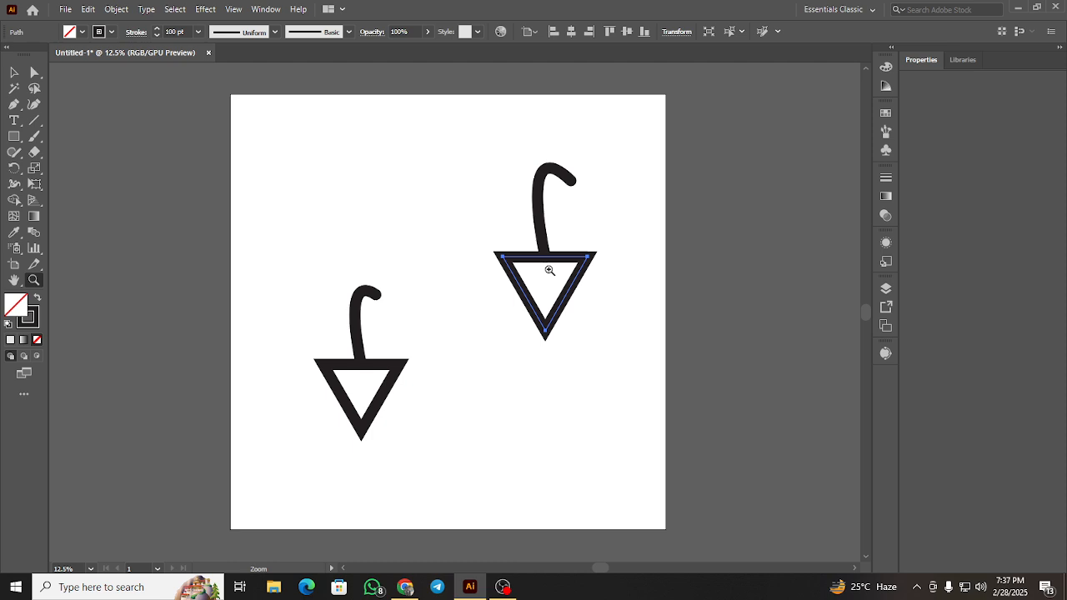
left_click(17, 205)
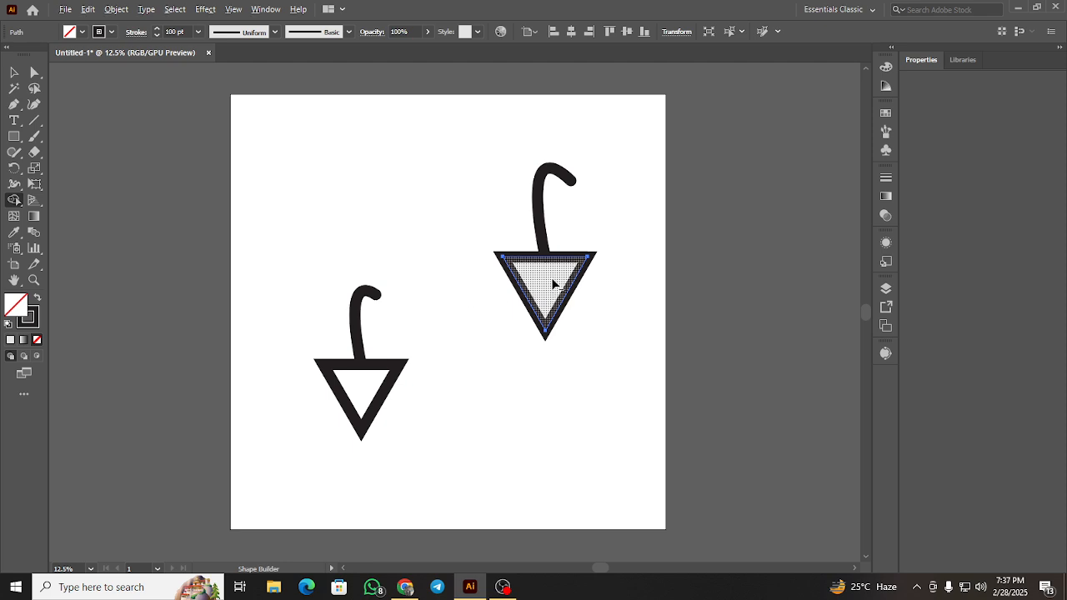
left_click(543, 315, "alt")
key("ctrl")
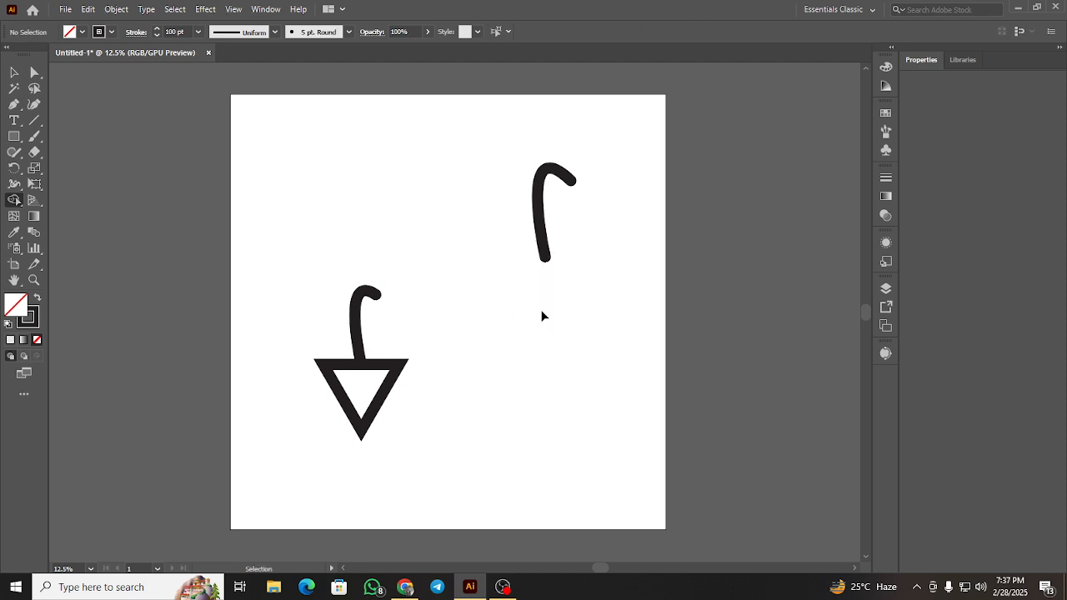
key("ctrl+z")
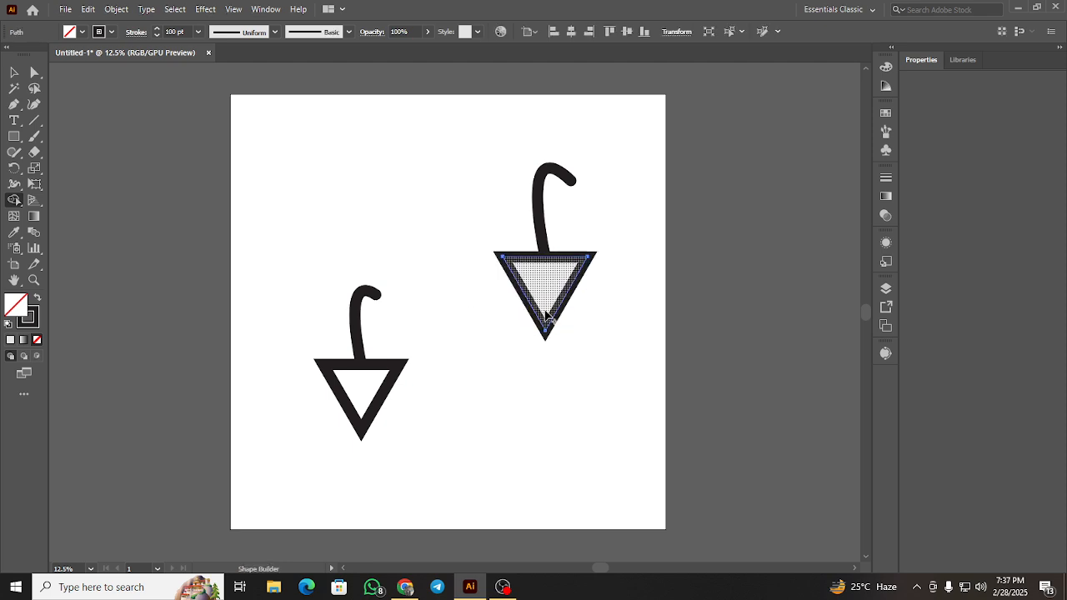
Fill the upper-right triangle's interior solid black with the Shape Builder Tool, using a black fill and no stroke.
left_click(82, 32)
left_click(37, 54)
left_click(113, 32)
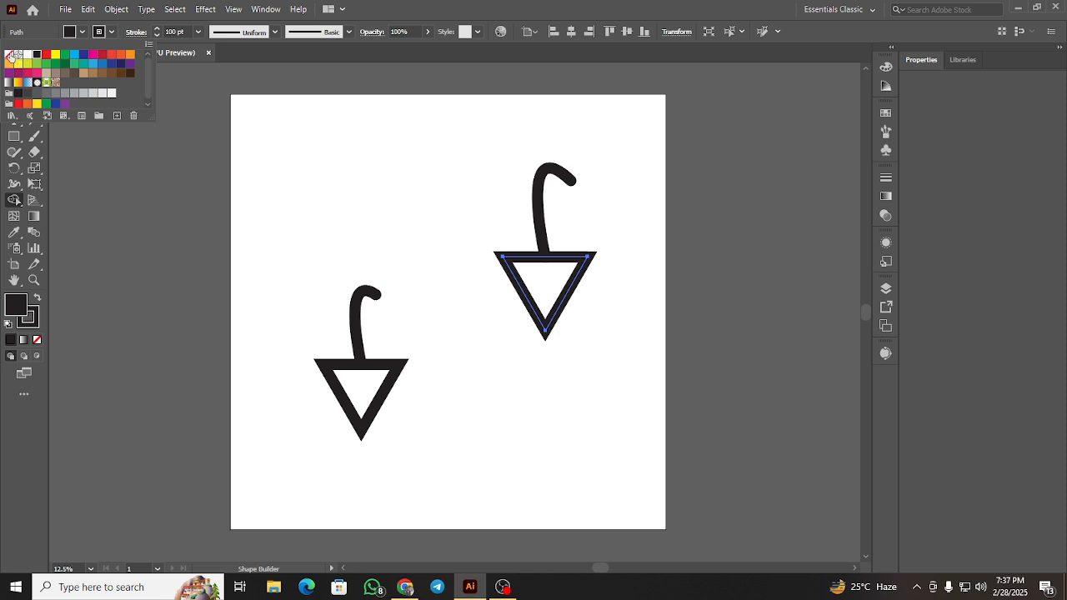
left_click(10, 54)
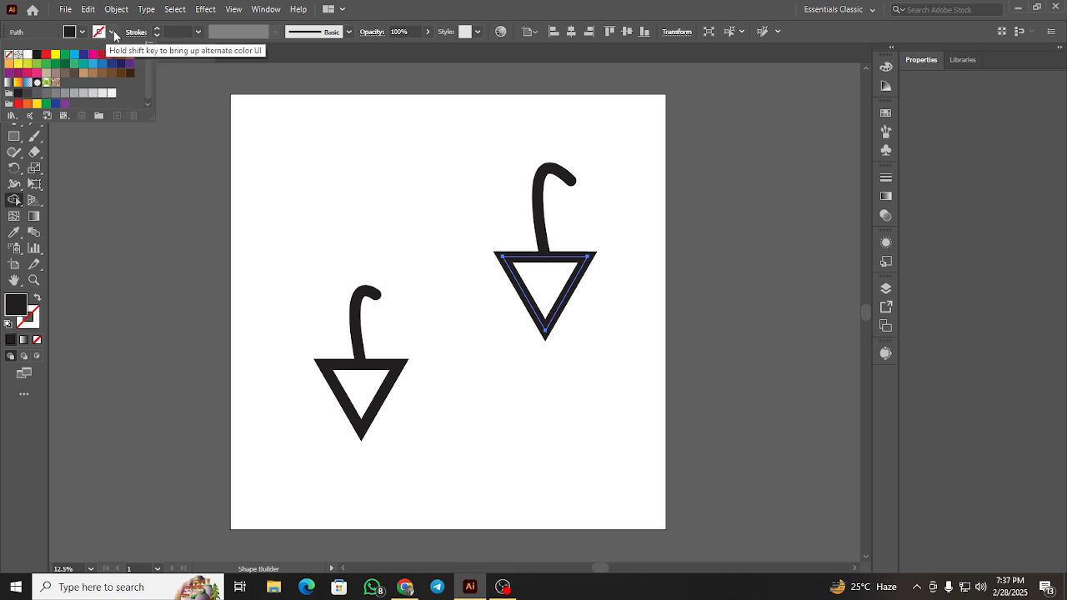
left_click(552, 300)
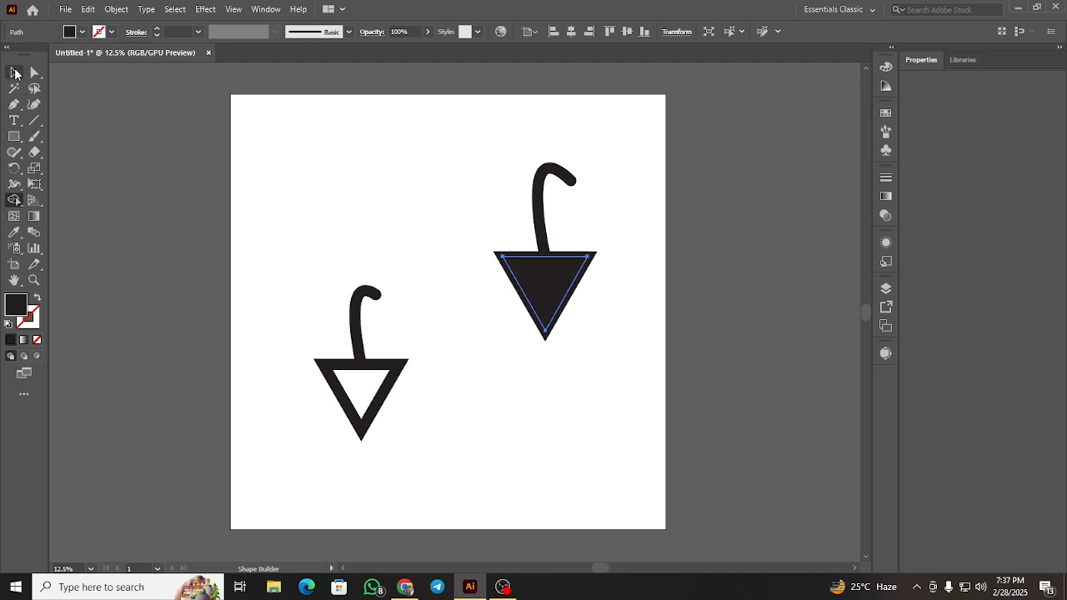
Expand the fill and stroke of the upper-right triangle and its curved stroke into outlined shapes.
left_click(15, 73)
left_click_drag(451, 210, 616, 350)
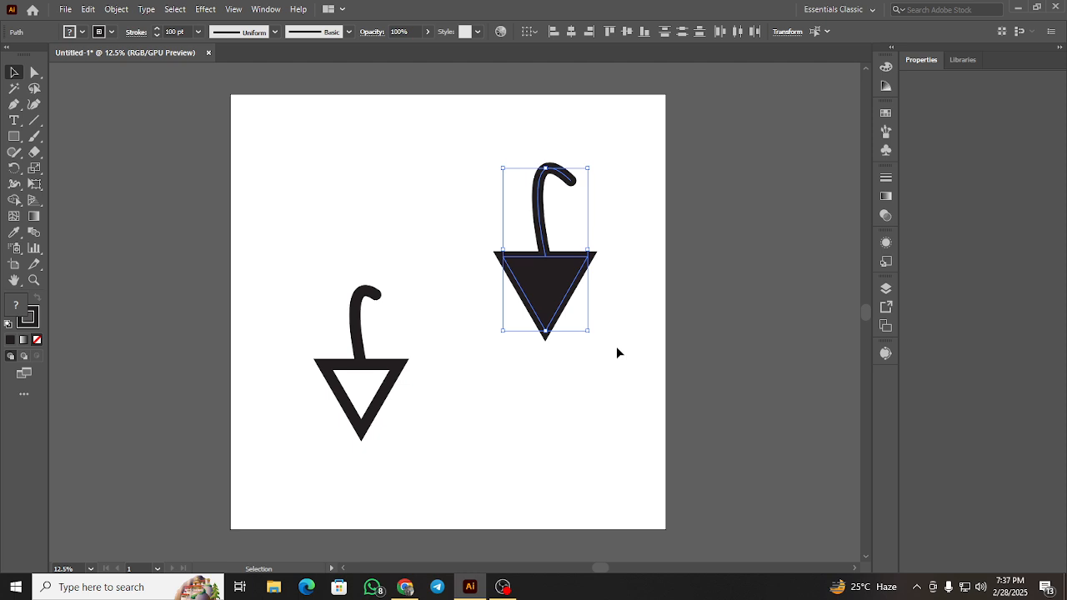
left_click(116, 9)
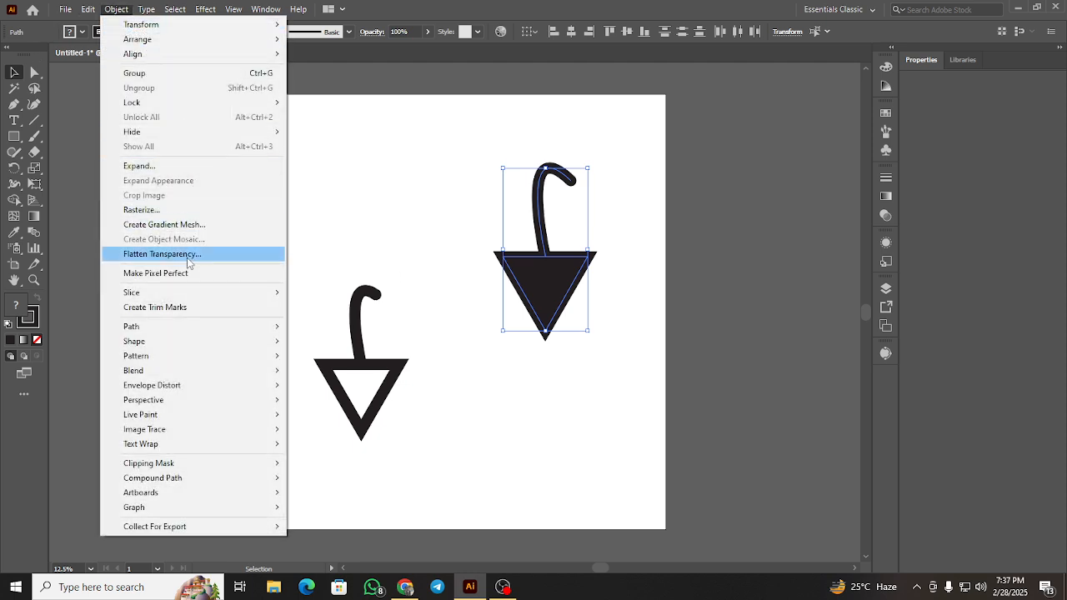
left_click(166, 165)
left_click(501, 369)
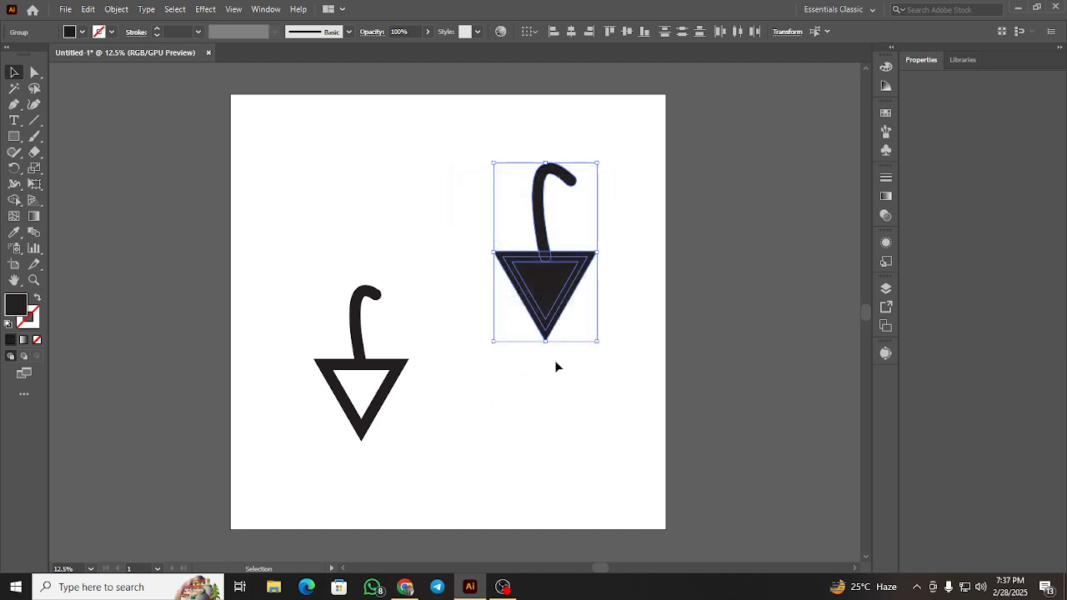
left_click(565, 346)
Move the upper-right triangle's pieces off the artboard to the right and unite them into one solid shape.
left_click(563, 290)
left_click_drag(585, 294, 797, 398)
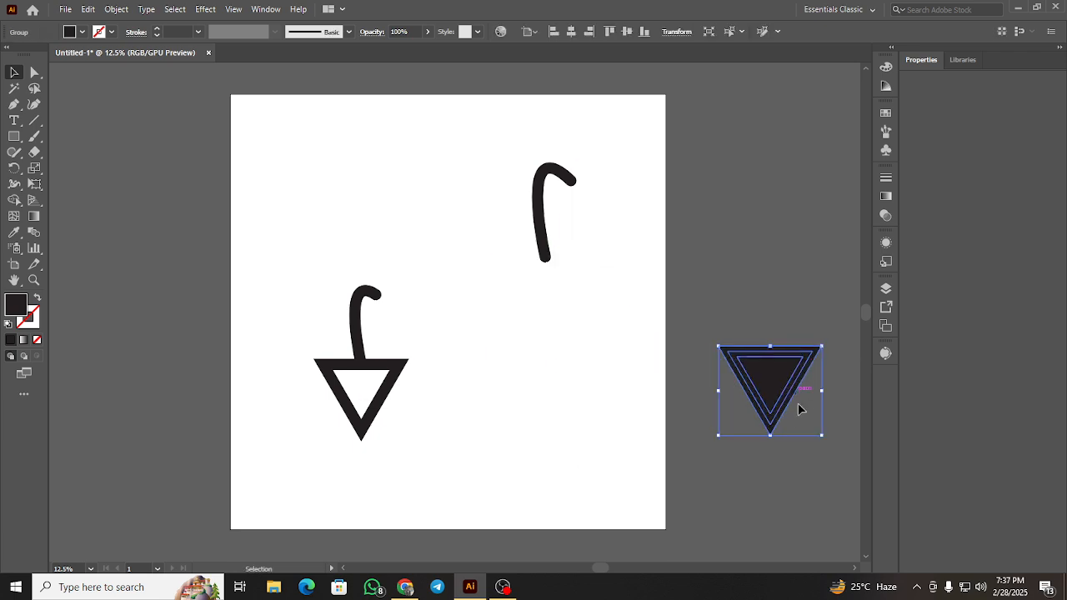
left_click(963, 59)
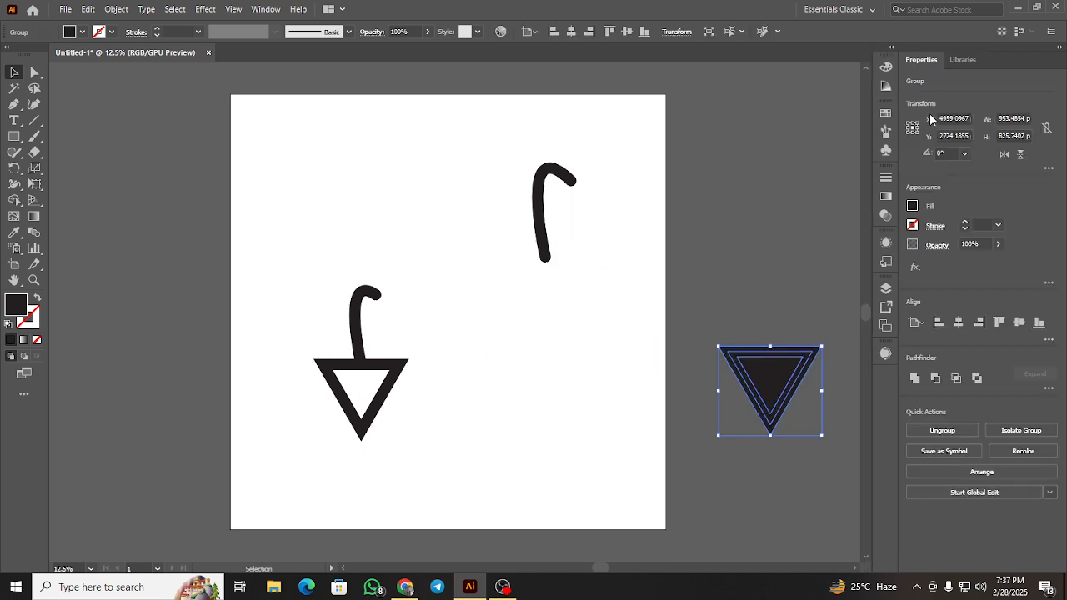
left_click(937, 57)
left_click(915, 381)
Move the solid triangle back beneath the upper-right curved stroke and shift the stroke so its foot meets the triangle's top edge.
left_click_drag(758, 381, 559, 269)
left_click(655, 276)
left_click_drag(540, 228, 558, 227)
left_click(616, 282)
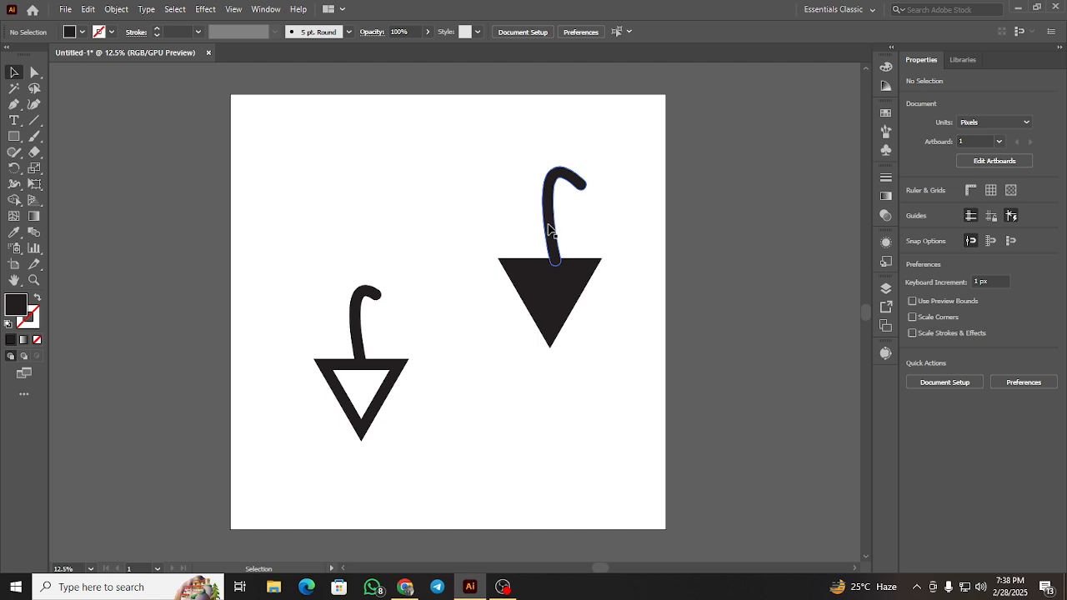
Align the curved stroke and solid triangle to their horizontal centers, and nudge the stroke right so its foot sits mid-edge.
left_click(548, 226)
left_click(583, 269, "shift")
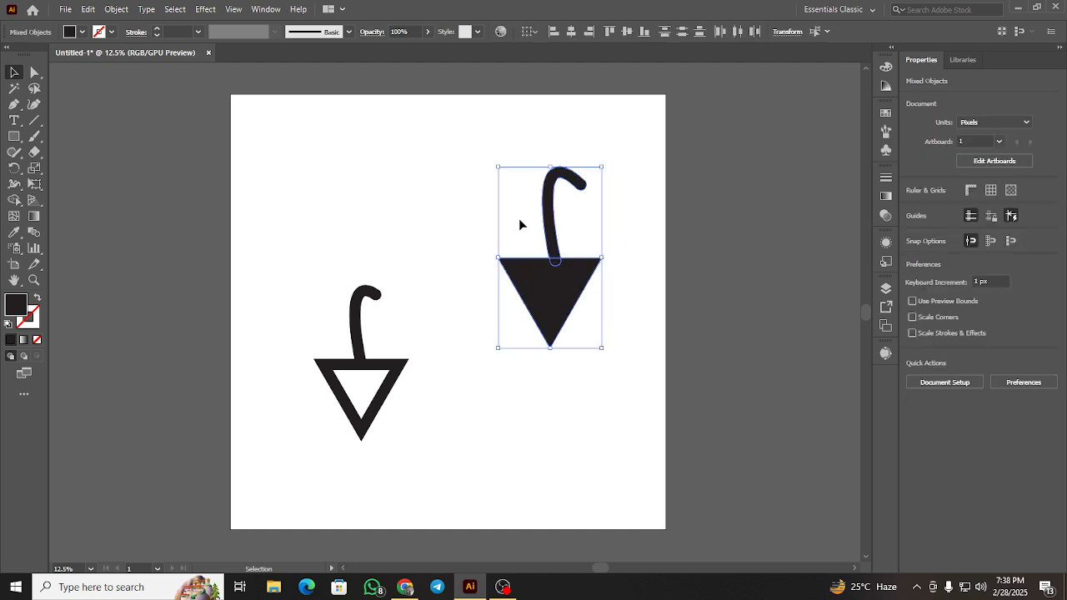
left_click(572, 32)
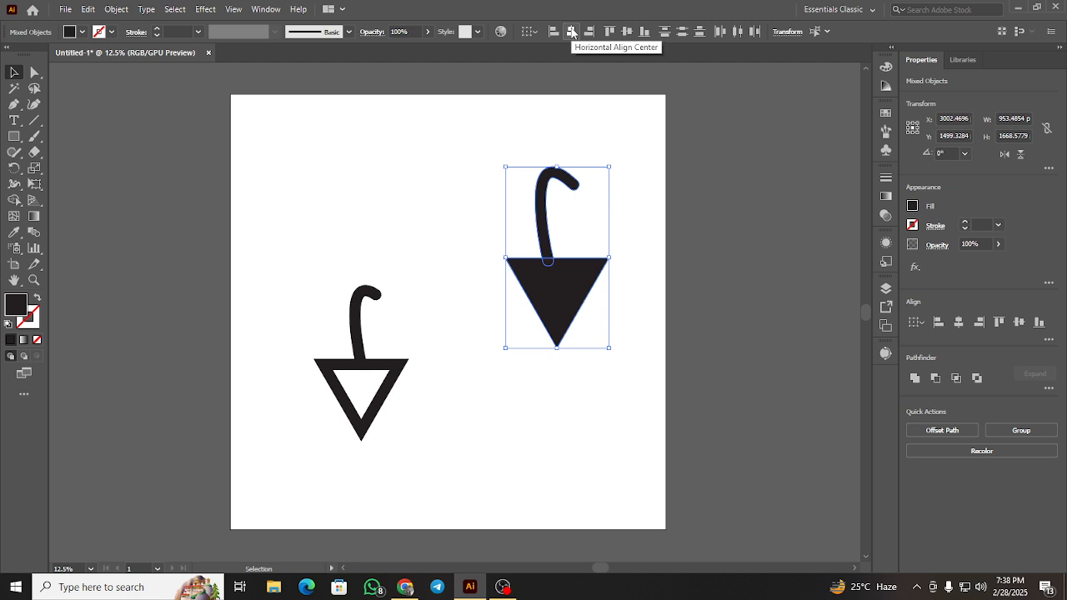
left_click(645, 219)
left_click_drag(546, 222, 552, 225)
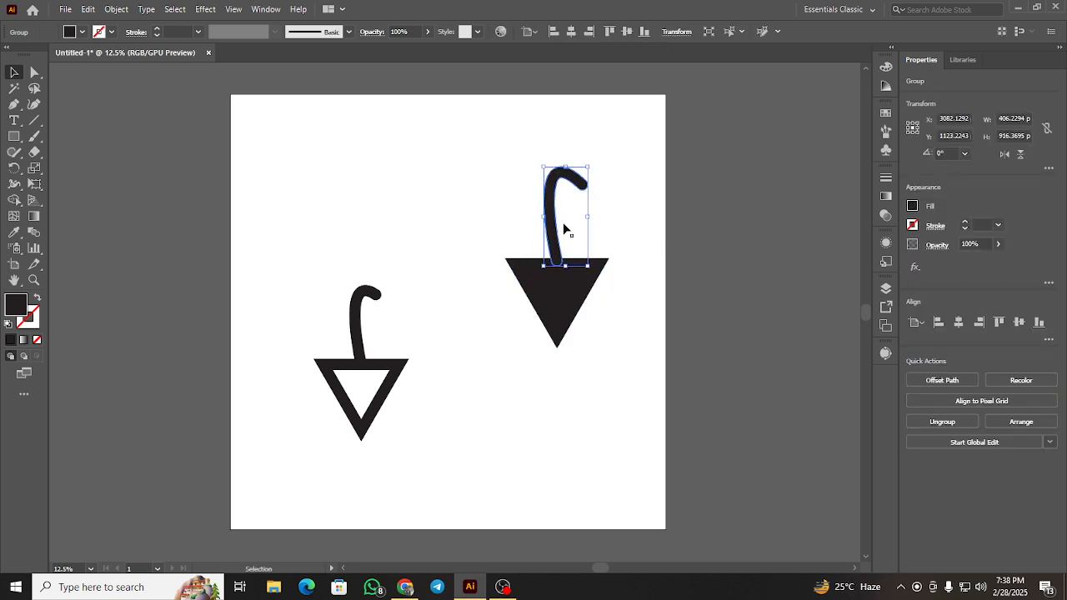
Try Minus Front on the solid triangle and its curved stroke, and undo it.
left_click(688, 271)
left_click_drag(643, 274, 484, 208)
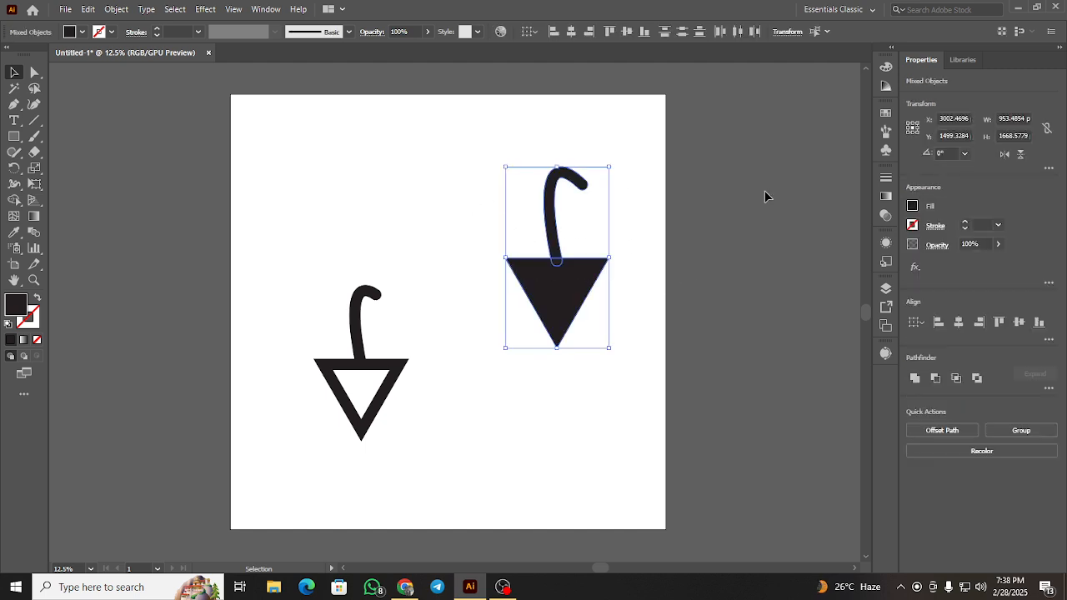
left_click(935, 378)
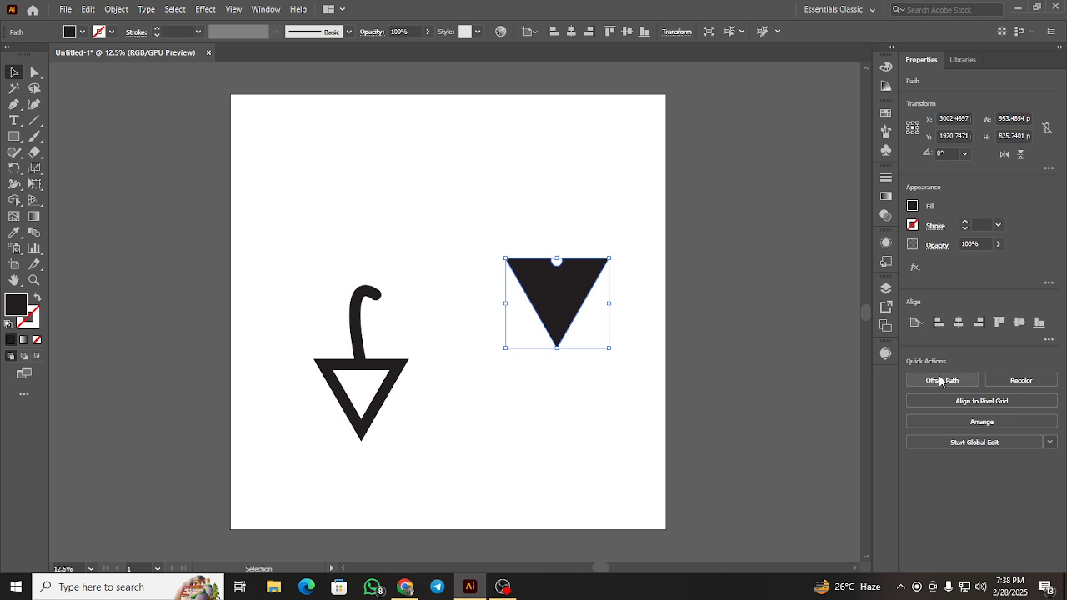
key("ctrl+z")
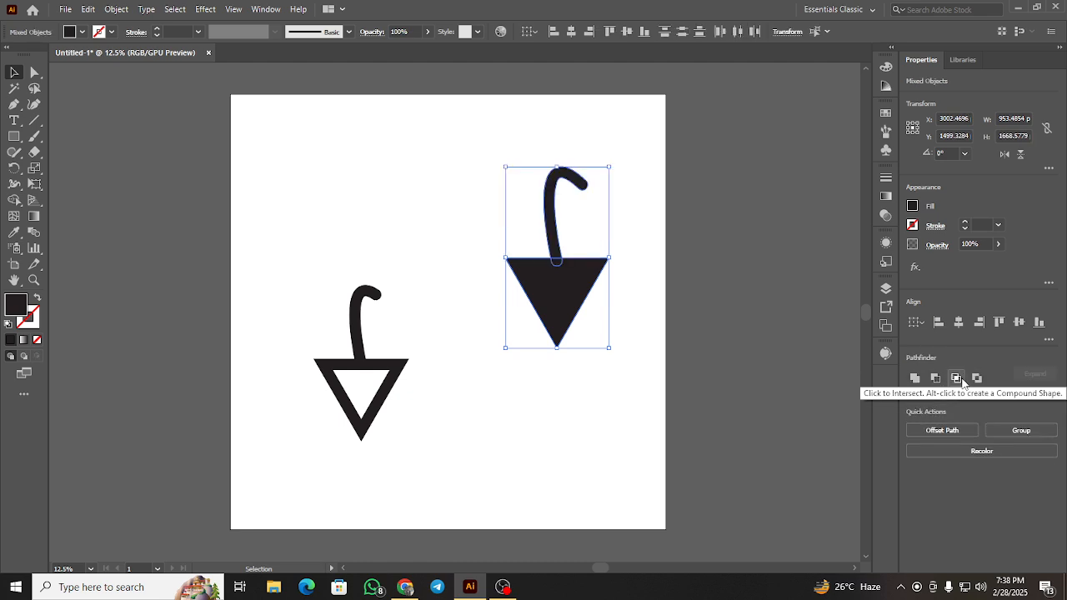
Unite the solid triangle and its curved stroke into one shape and move it slightly up and left.
left_click(644, 334)
left_click_drag(649, 333, 432, 204)
left_click(650, 226)
left_click_drag(572, 298, 544, 296)
left_click(589, 359)
Enlarge the lower-left outlined arrow to about 1119 x 2051 px and expand its fill and stroke.
left_click(402, 364)
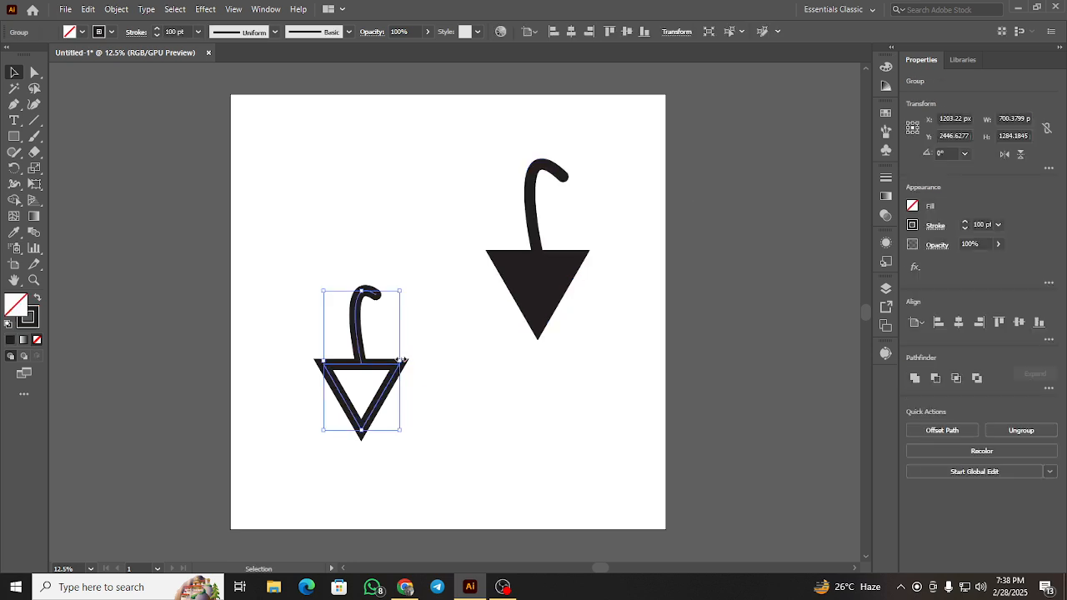
left_click_drag(400, 432, 425, 472)
left_click(116, 8)
left_click(191, 167)
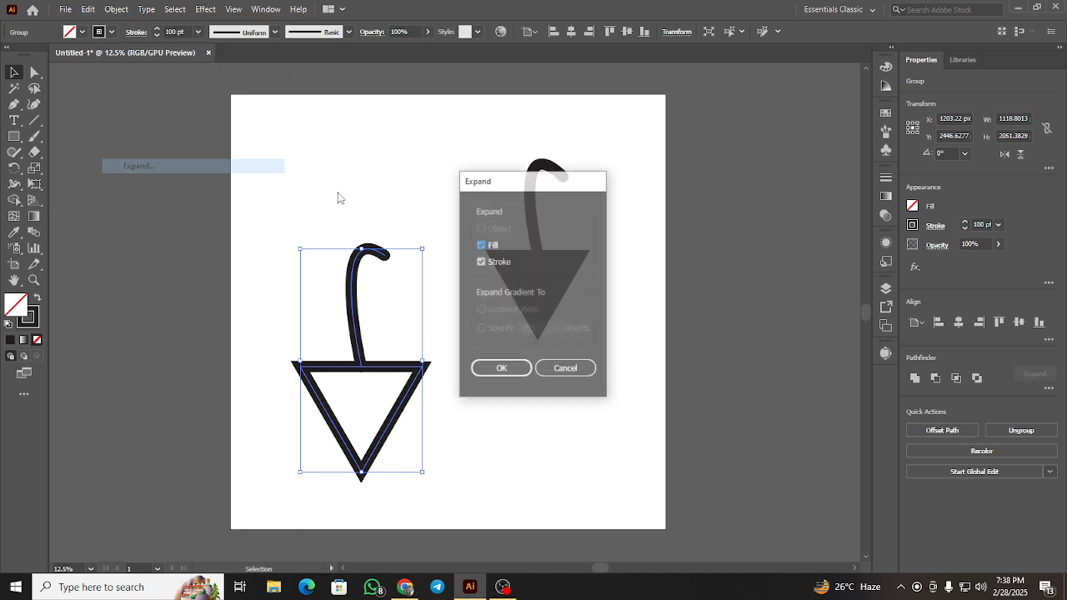
left_click(501, 369)
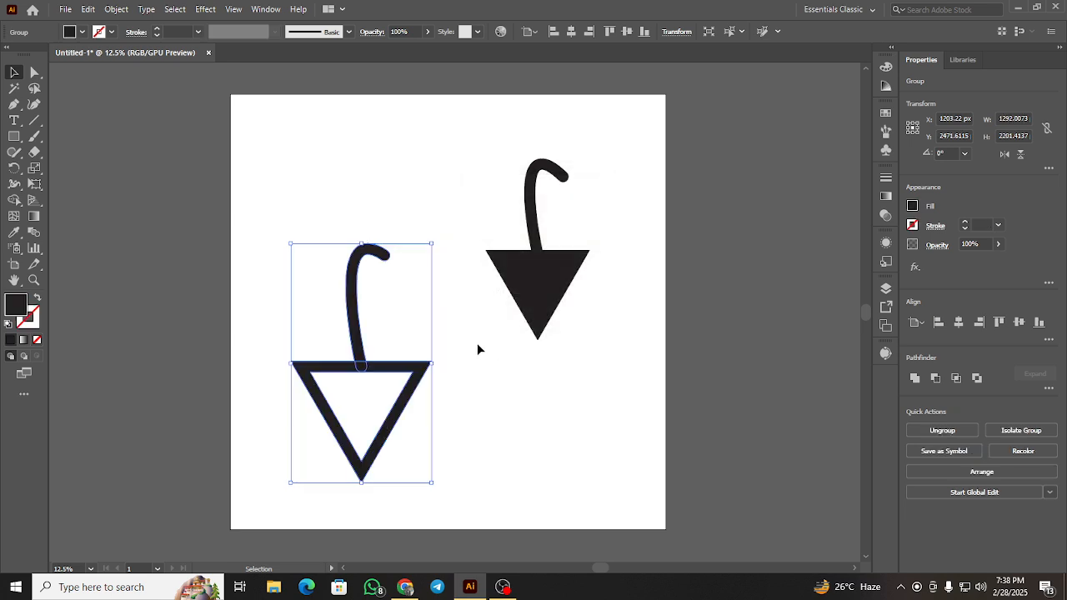
Unite the lower-left arrow's outlined triangle and curved stroke into a single compound path.
left_click(386, 339)
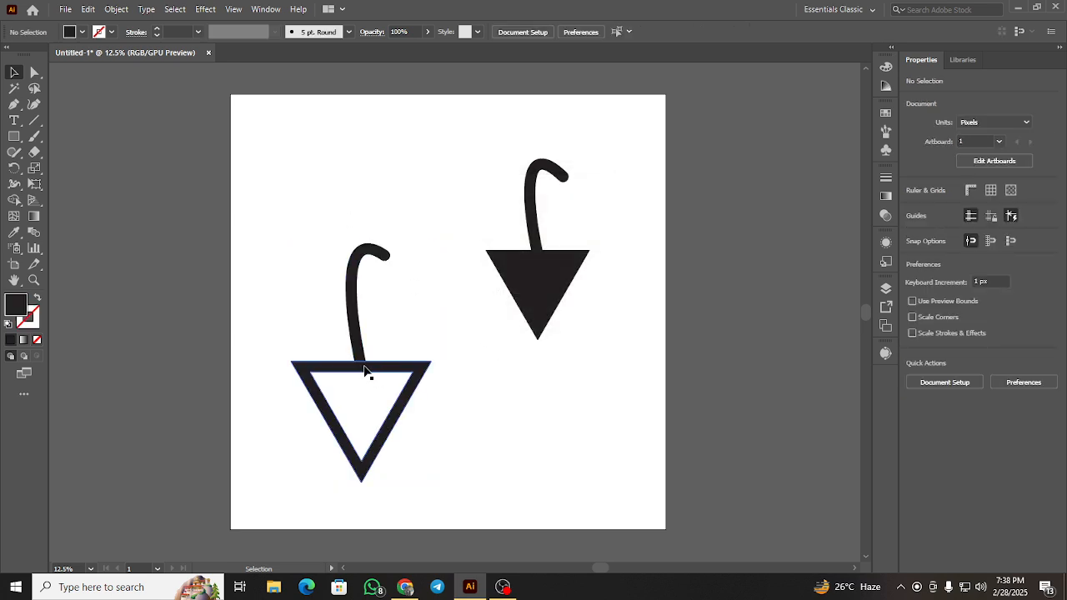
left_click(369, 374)
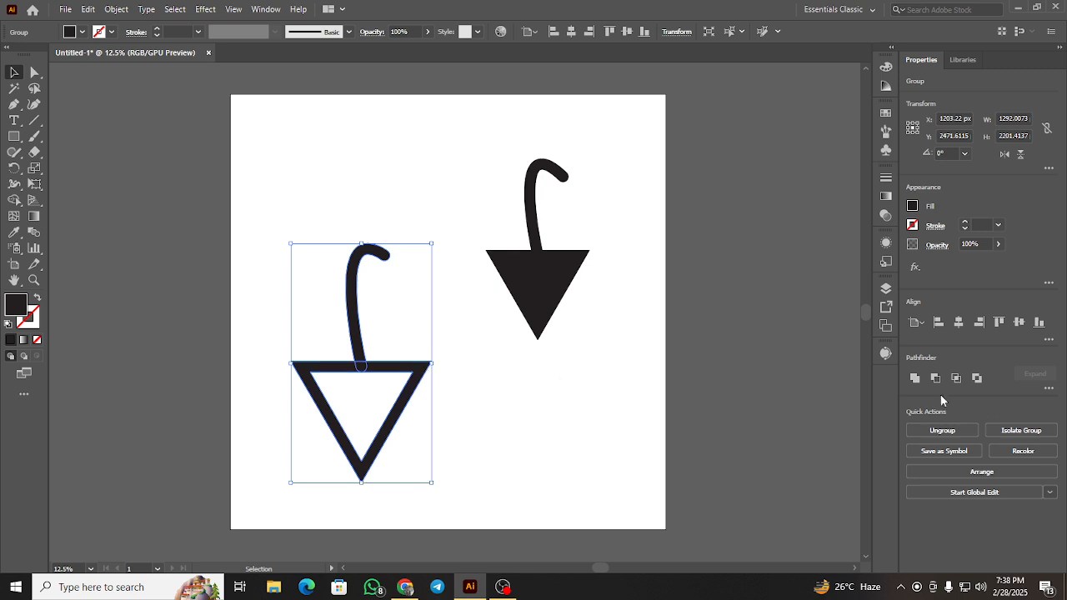
left_click(916, 379)
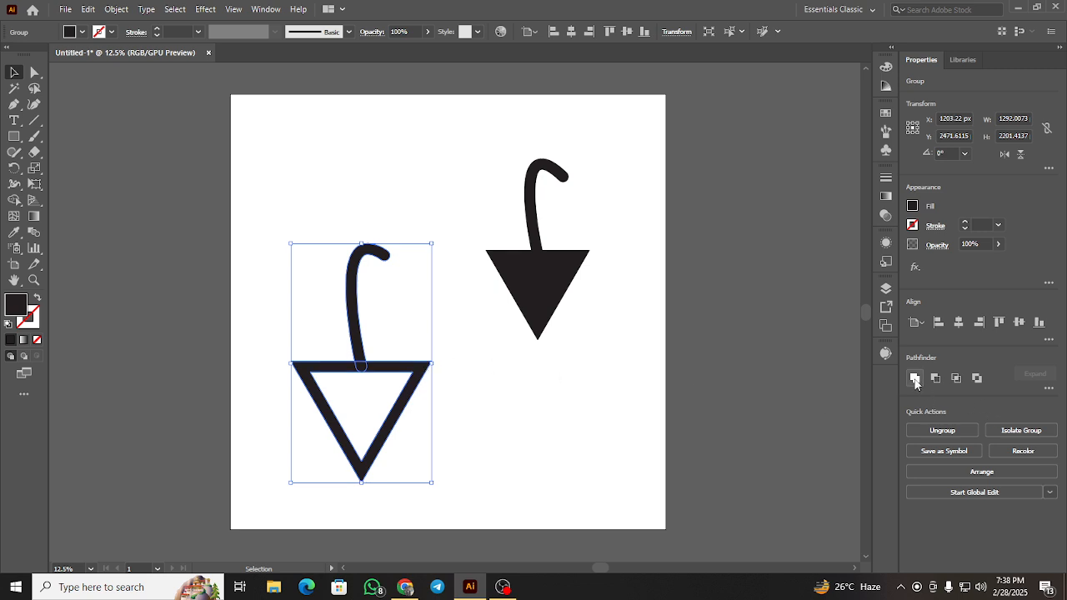
left_click(619, 387)
left_click(388, 368)
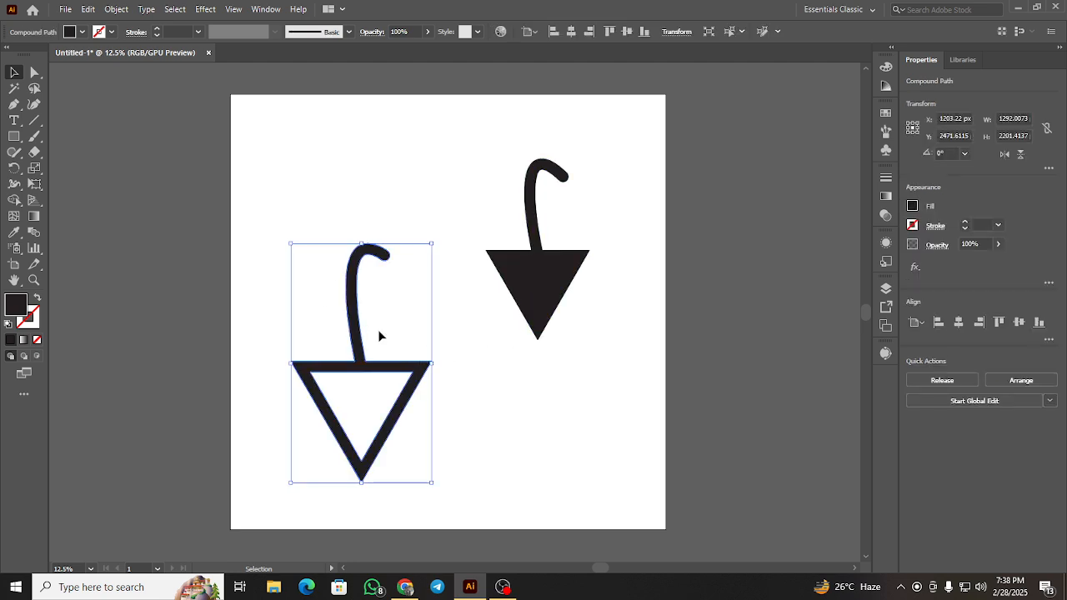
left_click(116, 9)
left_click(173, 167)
left_click(420, 372)
Enlarge the solid black arrow from its center and shift the outlined arrow slightly upward.
left_click(570, 279)
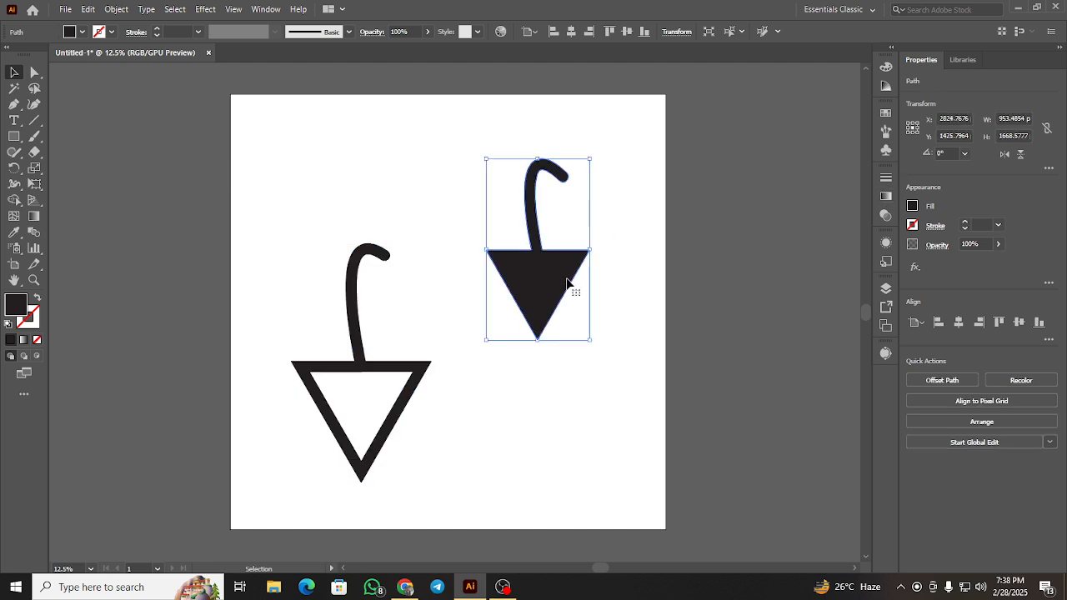
left_click_drag(588, 340, 604, 365)
left_click(649, 350)
left_click(573, 286)
left_click(442, 279)
left_click_drag(360, 307, 356, 294)
left_click(403, 136)
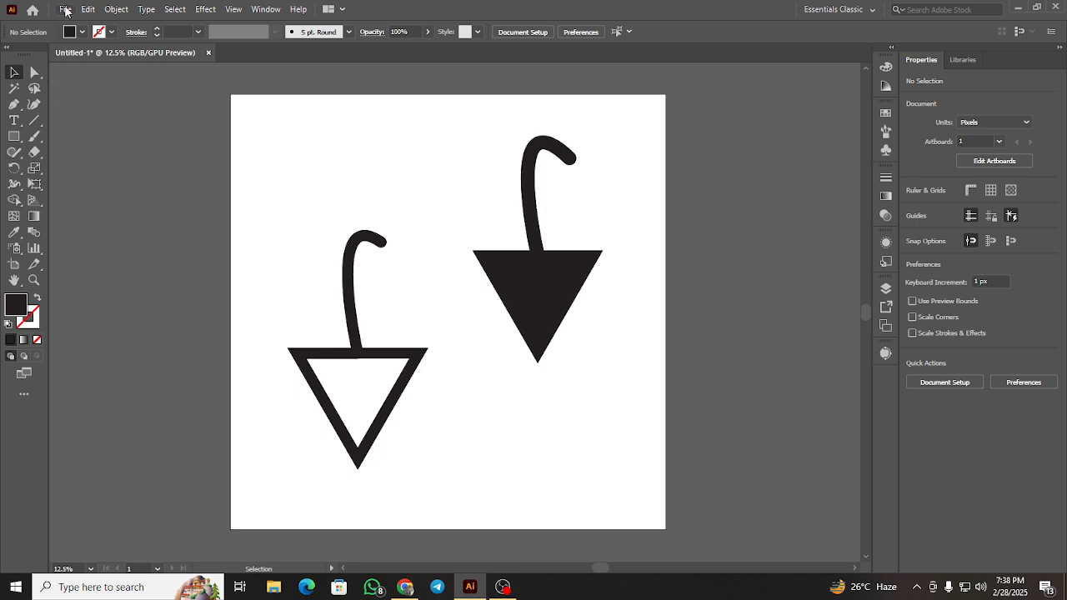
Create a 4000 x 4000 px rectangle with the Rectangle Tool.
left_click(12, 140)
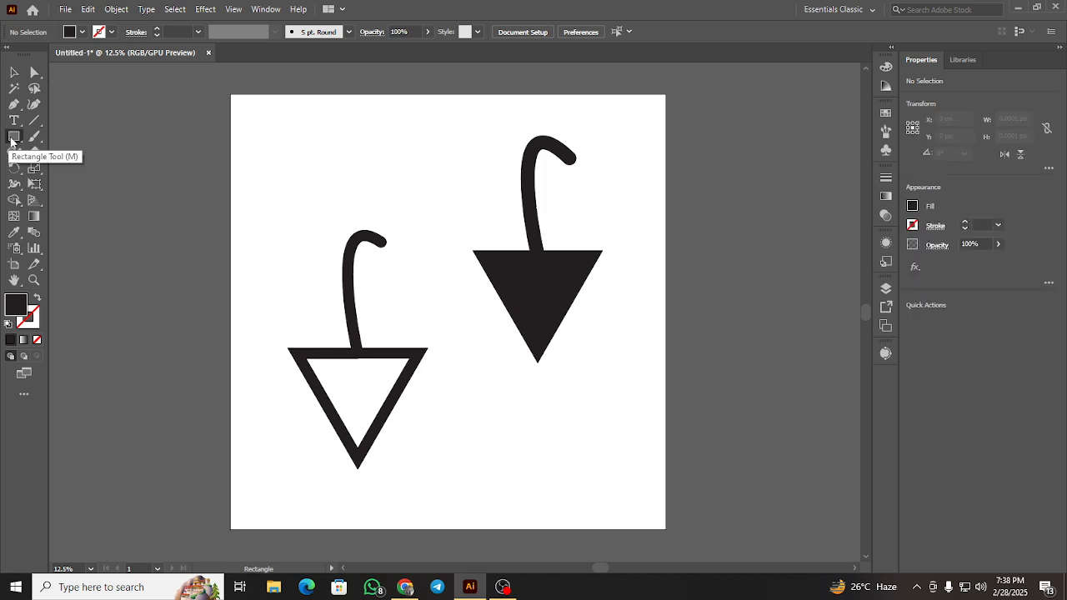
left_click(270, 143)
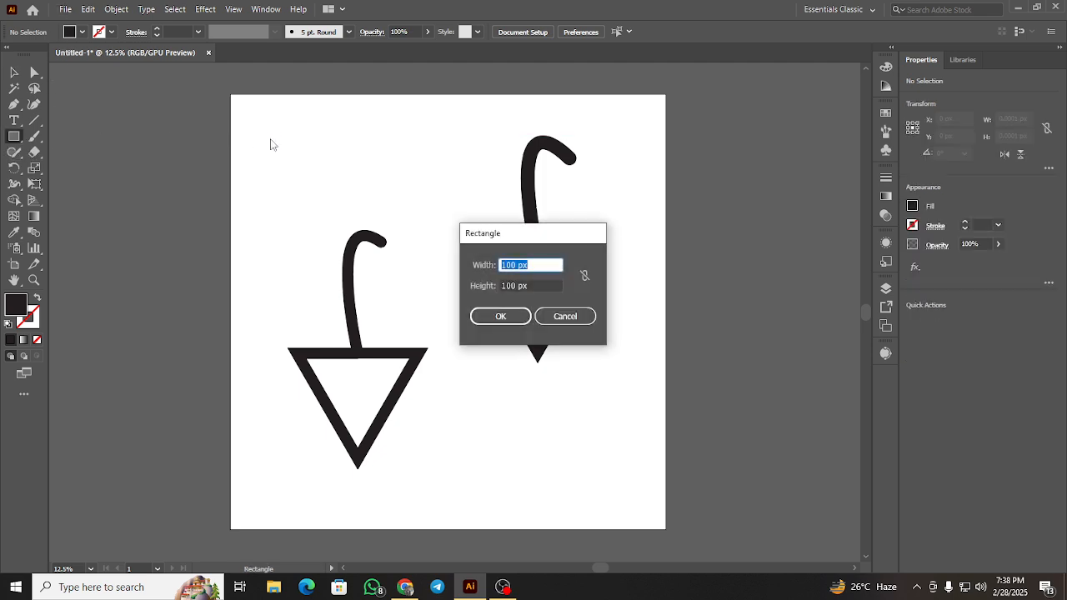
type("4000")
key("Tab")
type("40")
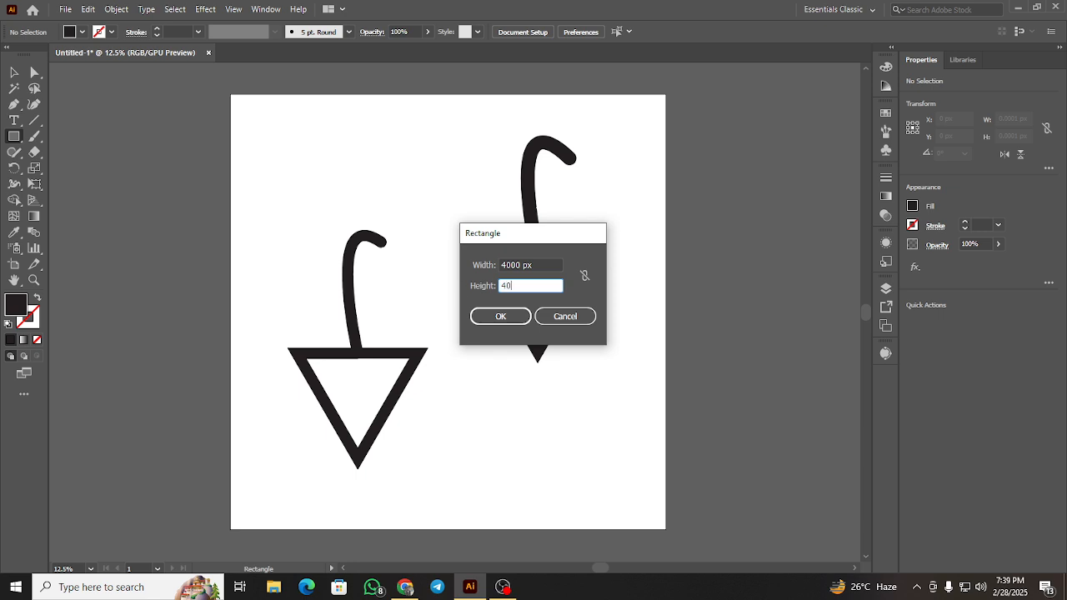
key("Return")
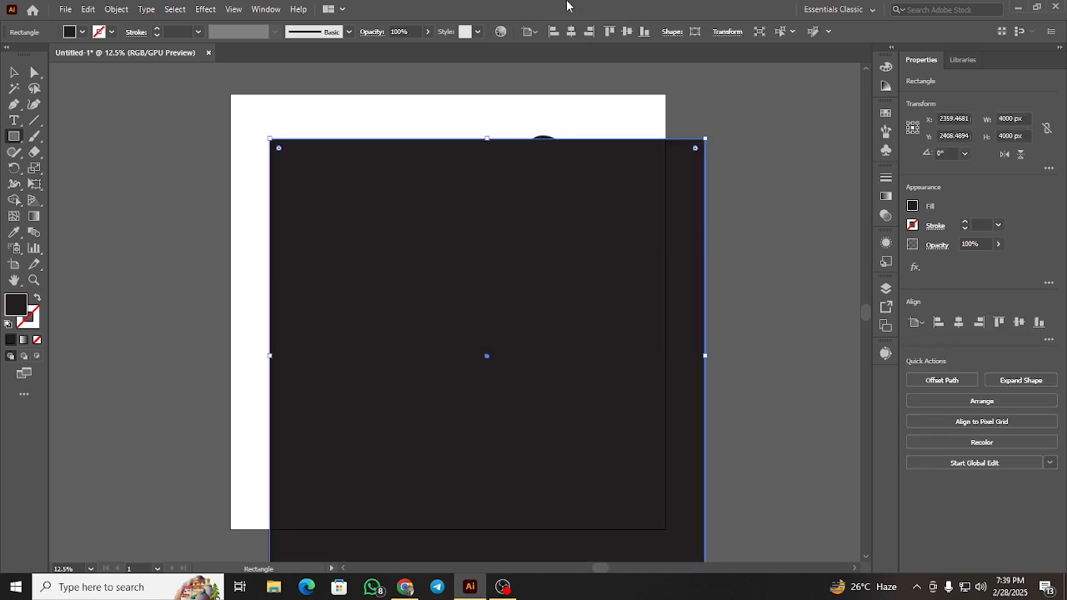
Fill the 4000 x 4000 px rectangle with white and send it behind both arrows.
left_click(84, 33)
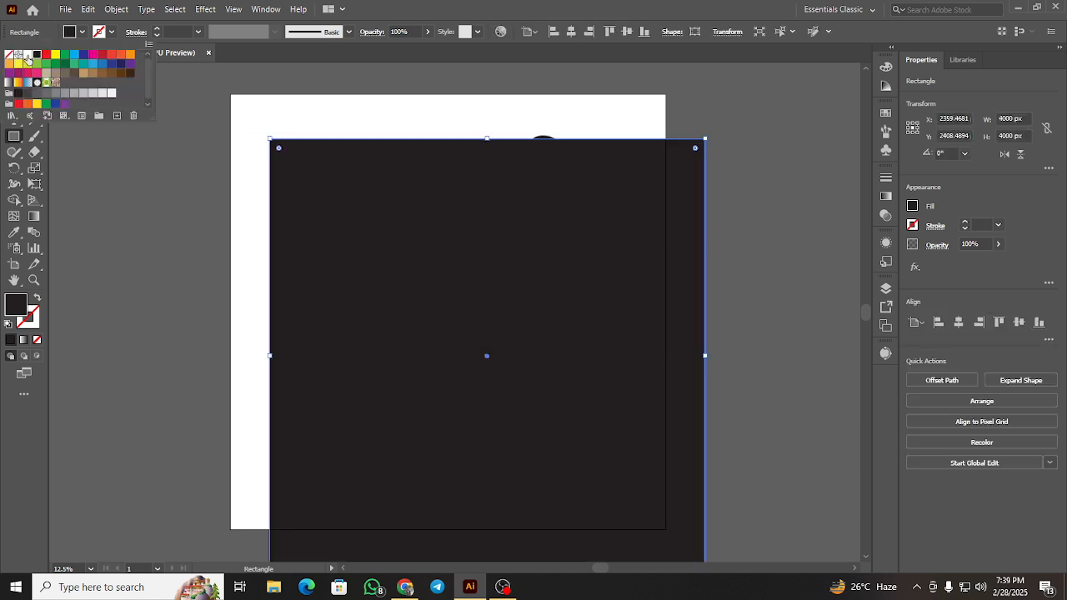
left_click(26, 55)
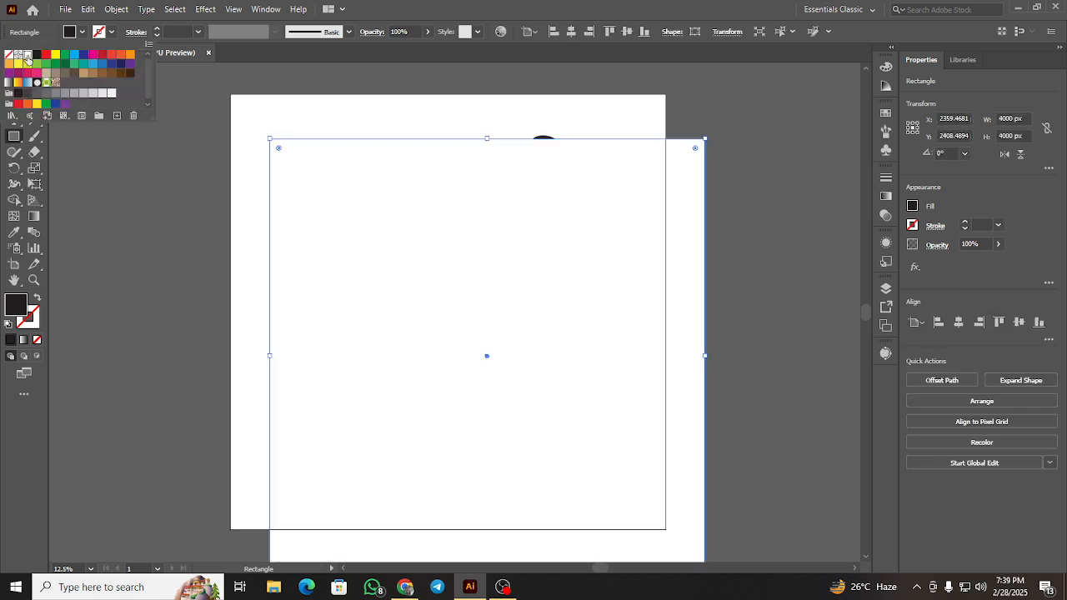
right_click(459, 265)
mouse_move(542, 504)
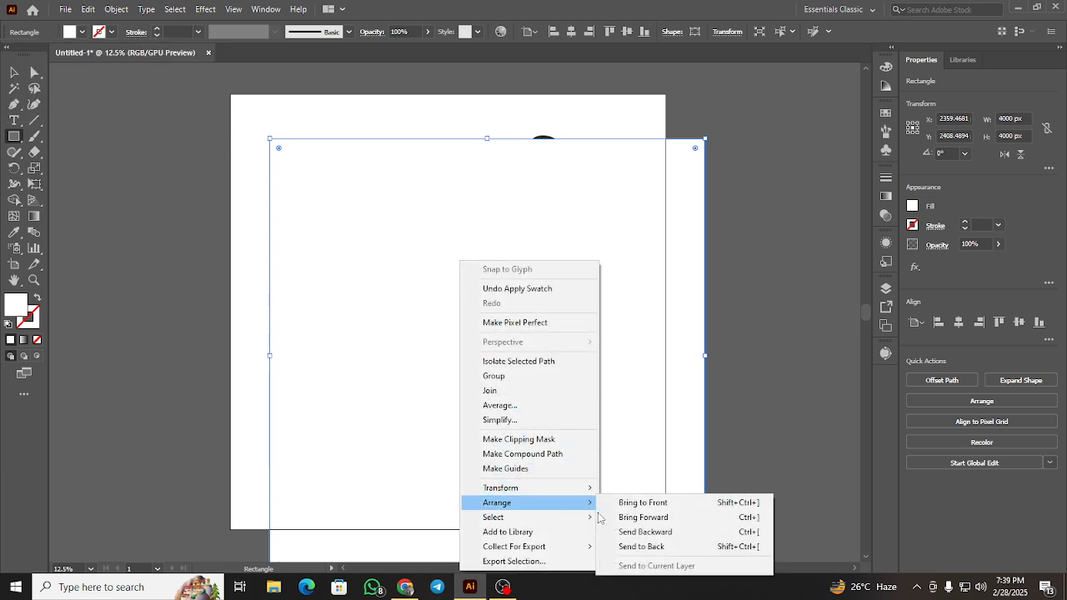
left_click(642, 547)
Center the white rectangle horizontally and vertically on the artboard as its background.
left_click(571, 30)
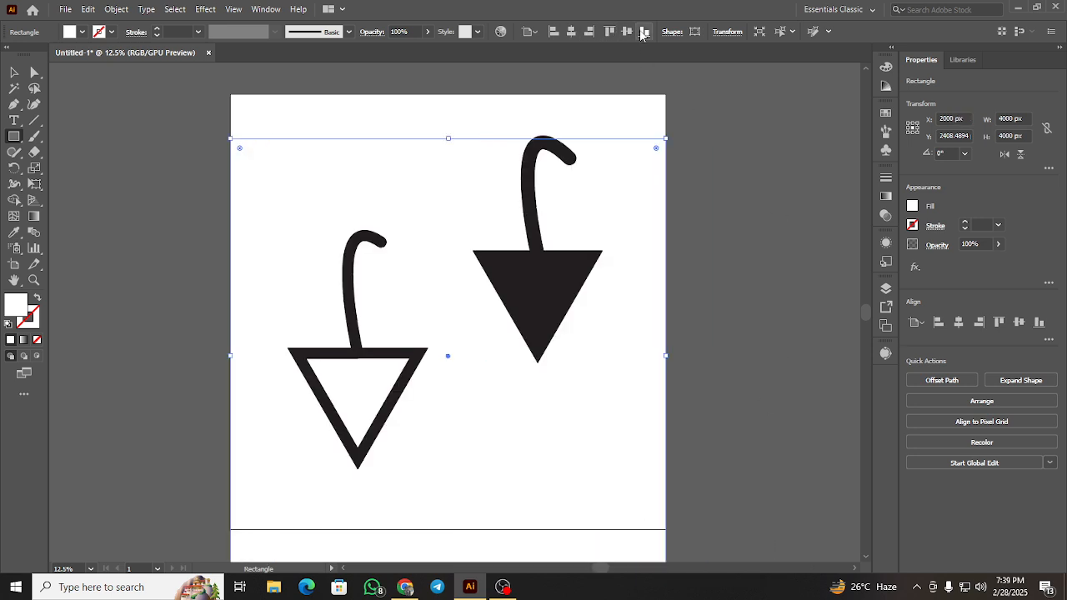
left_click(627, 31)
left_click(705, 230)
left_click(564, 316)
left_click(15, 73)
left_click(144, 140)
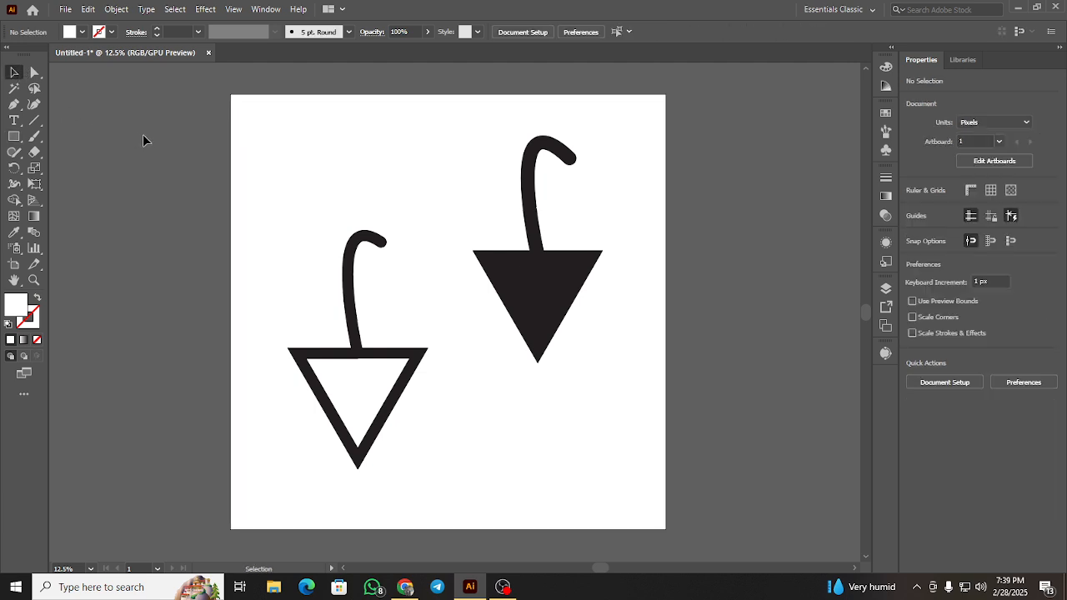
Save the document as an Illustrator EPS file named arrow in New folder, one level above NOT UP.
left_click(60, 10)
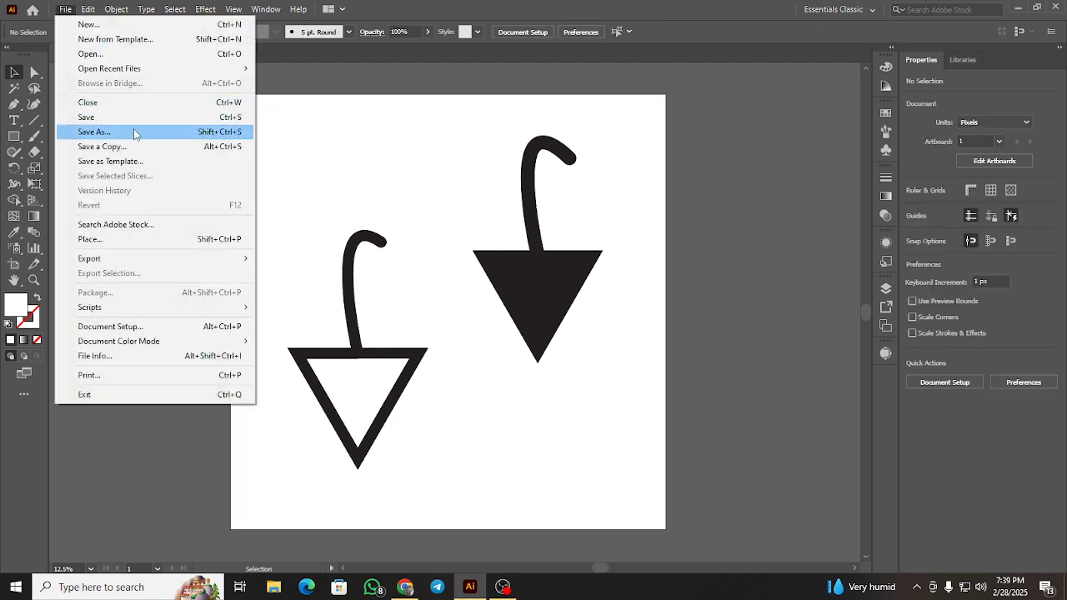
left_click(134, 134)
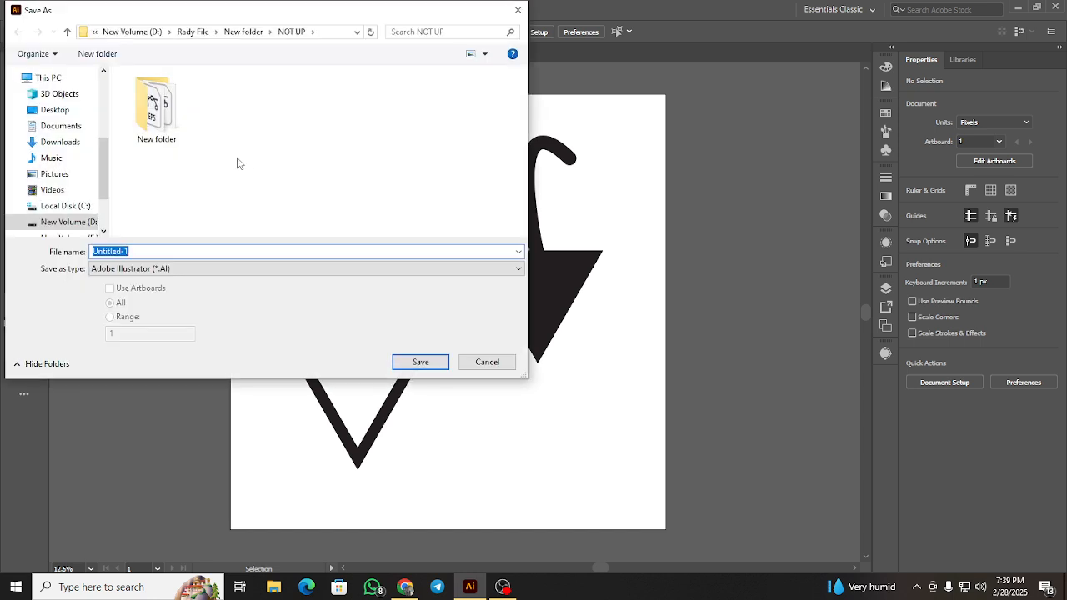
left_click(67, 32)
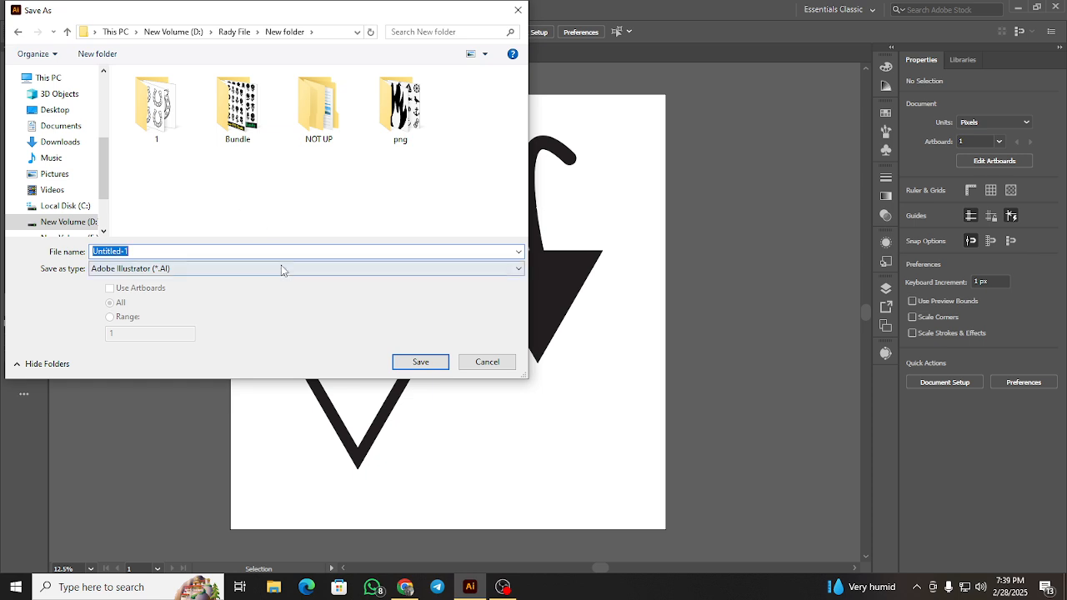
key("super+v")
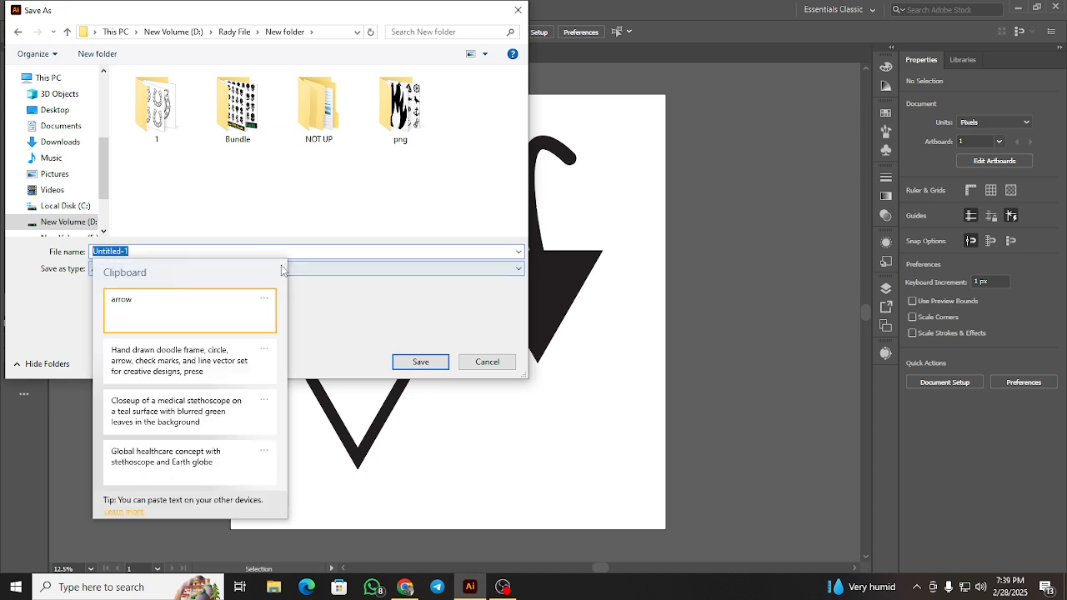
left_click(202, 312)
left_click(286, 275)
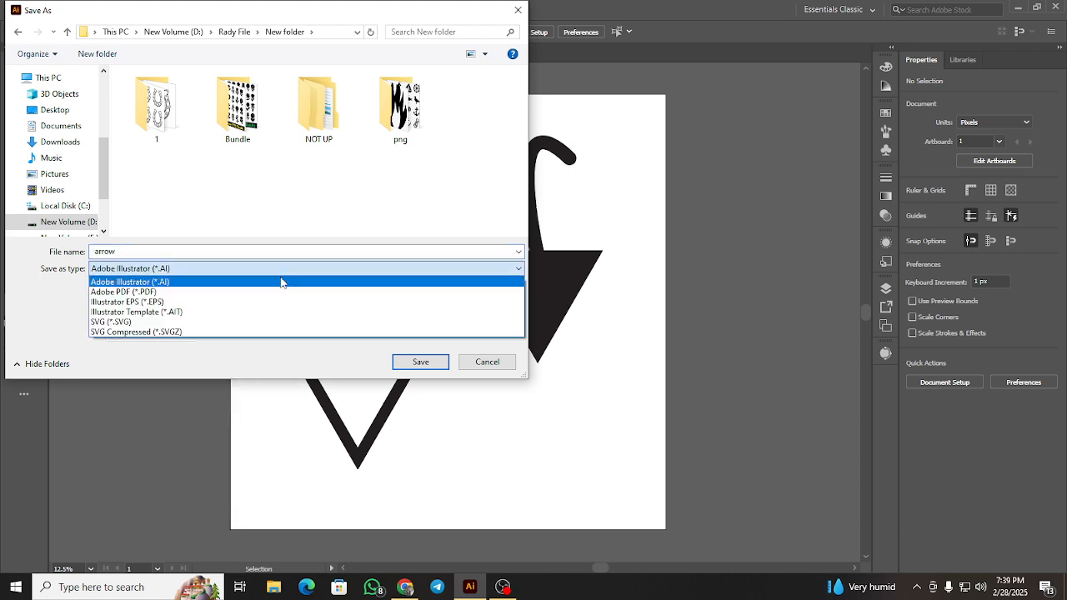
left_click(274, 303)
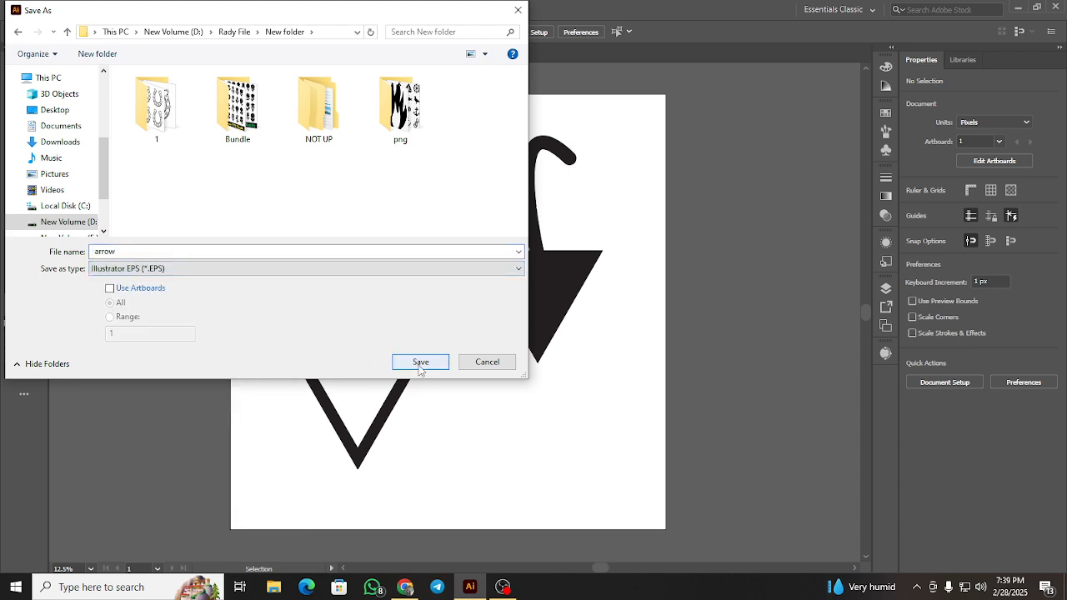
left_click(421, 362)
Set the EPS version to Illustrator CS EPS and accept the export options.
left_click(538, 102)
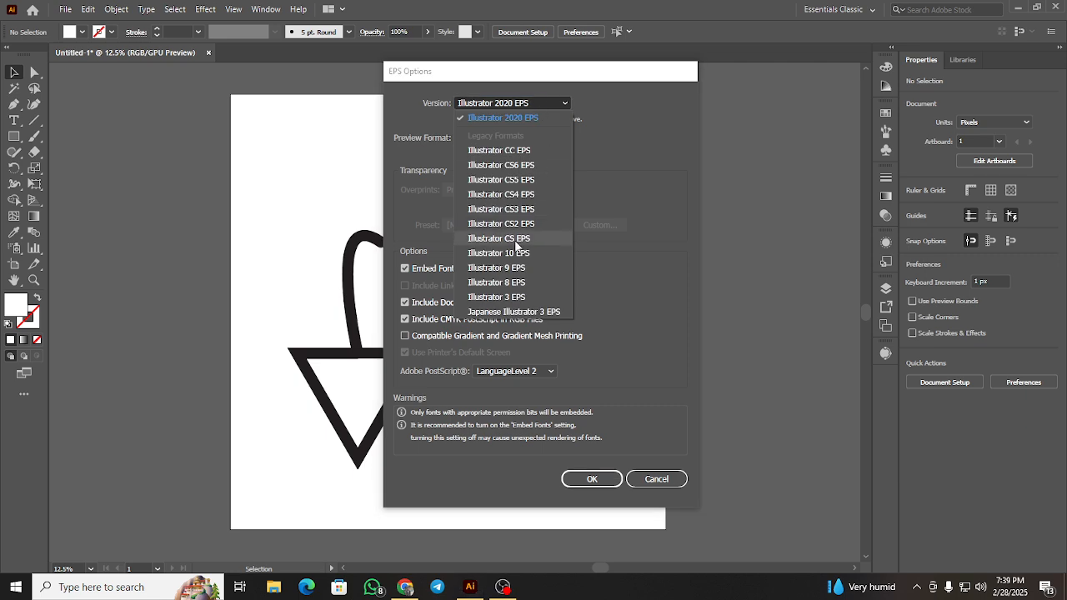
left_click(521, 239)
left_click(588, 469)
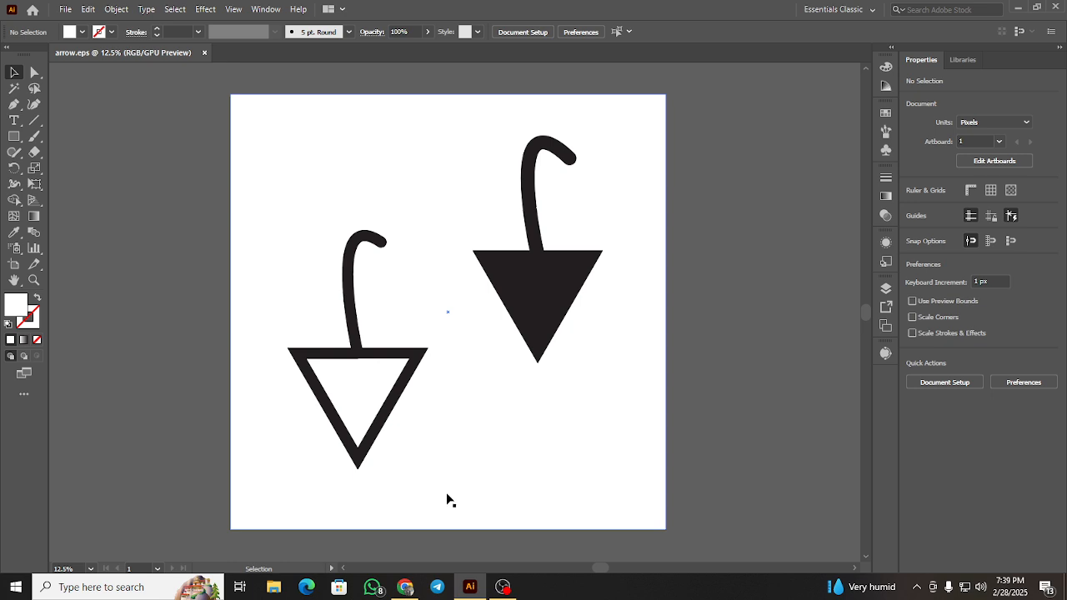
left_click(503, 588)
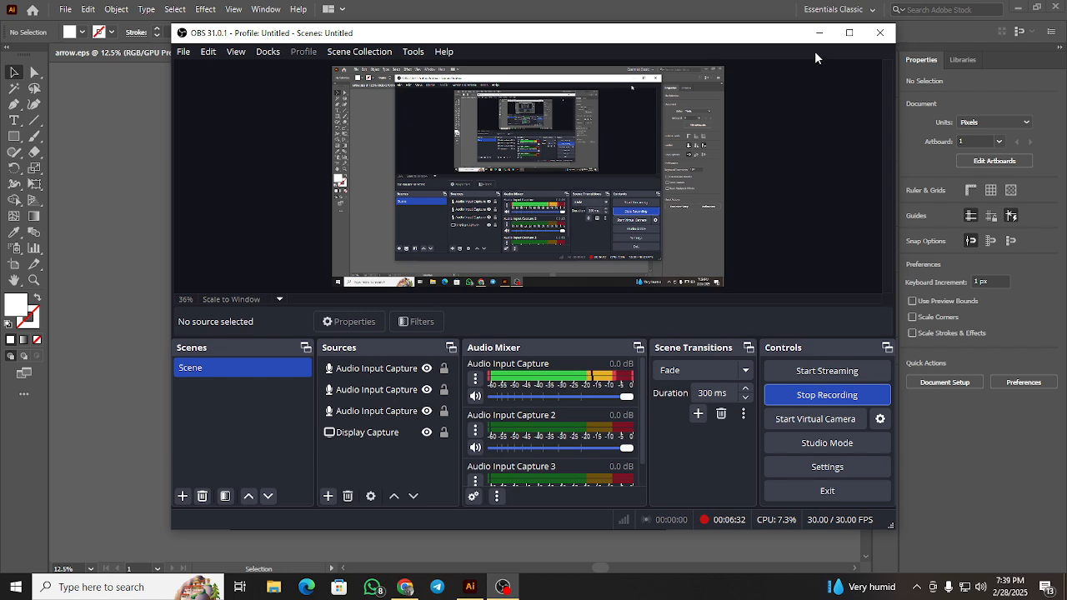
left_click(814, 52)
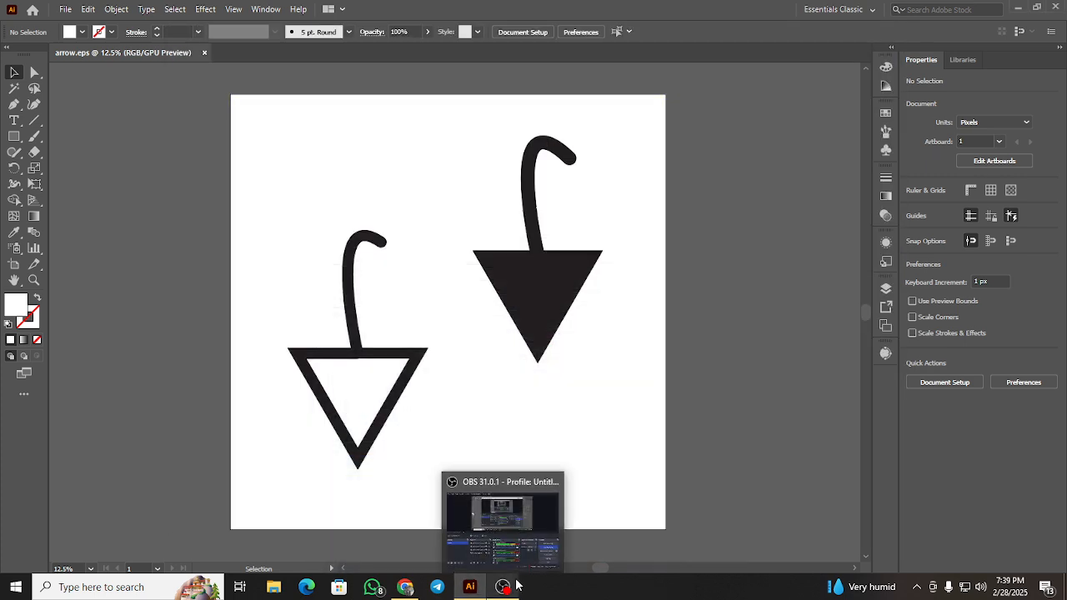